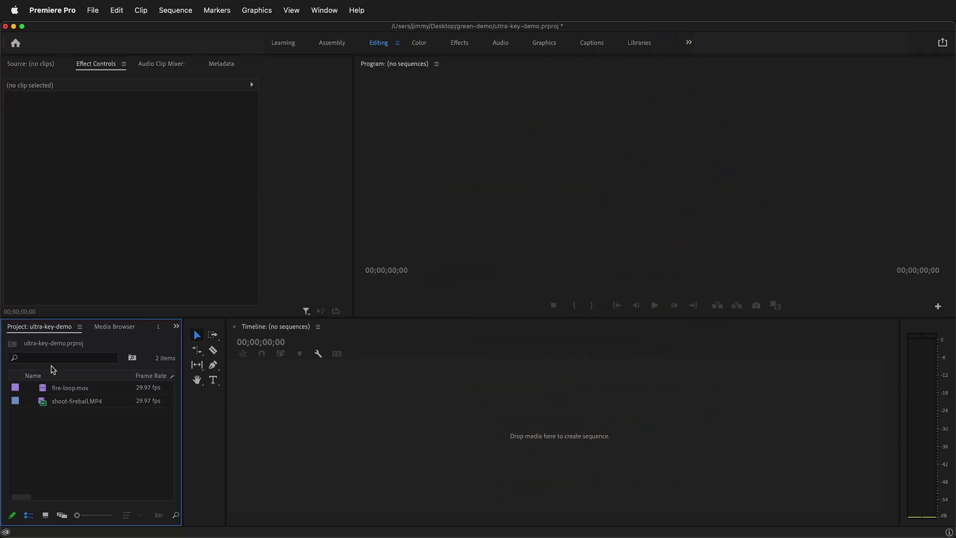
- Drag shoot-fireball.MP4 into the empty Timeline to build the shoot-fireball sequence
{"action": "left_click_drag", "start_coordinate": [37, 406], "coordinate": [428, 433]}
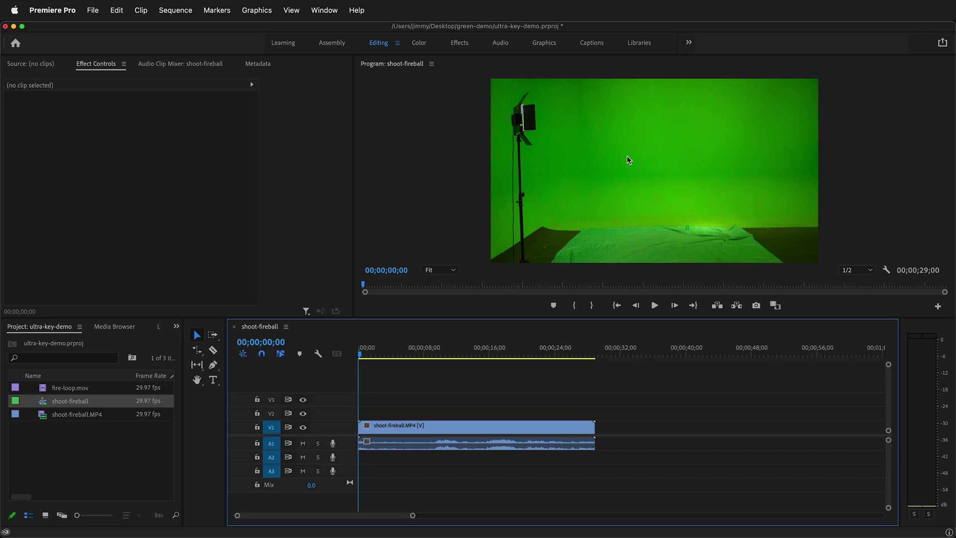
- Search the Effects panel for 'ultra' and apply Ultra Key to the shoot-fireball clip on V1
{"action": "left_click", "coordinate": [178, 329]}
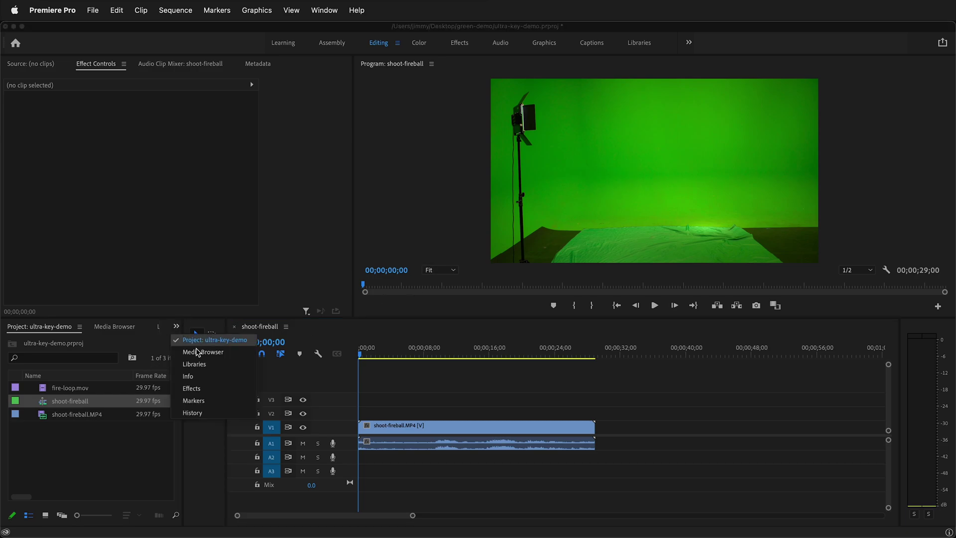
{"action": "left_click", "coordinate": [193, 387]}
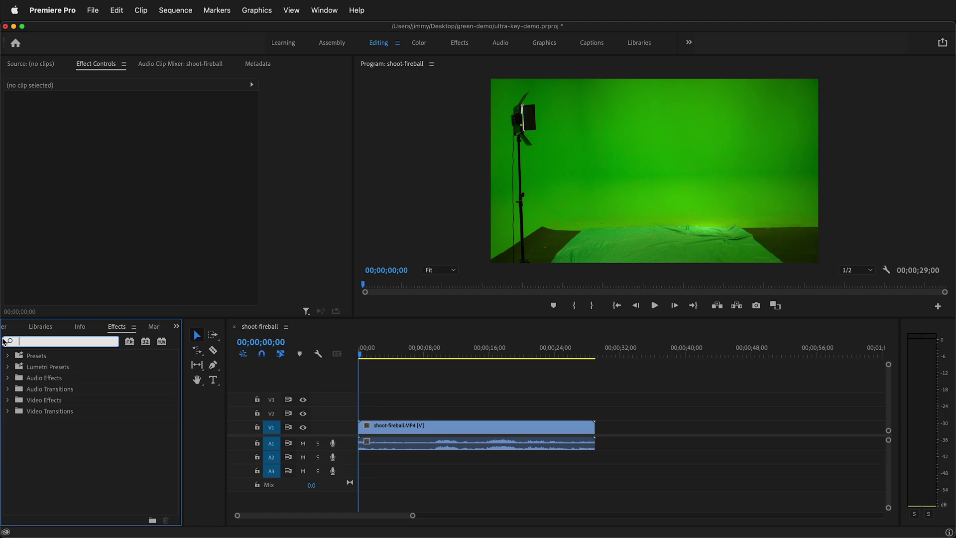
{"action": "type", "text": "ultra"}
{"action": "left_click_drag", "start_coordinate": [49, 421], "coordinate": [453, 426]}
{"action": "scroll", "coordinate": [60, 259], "scroll_direction": "down", "scroll_amount": 1}
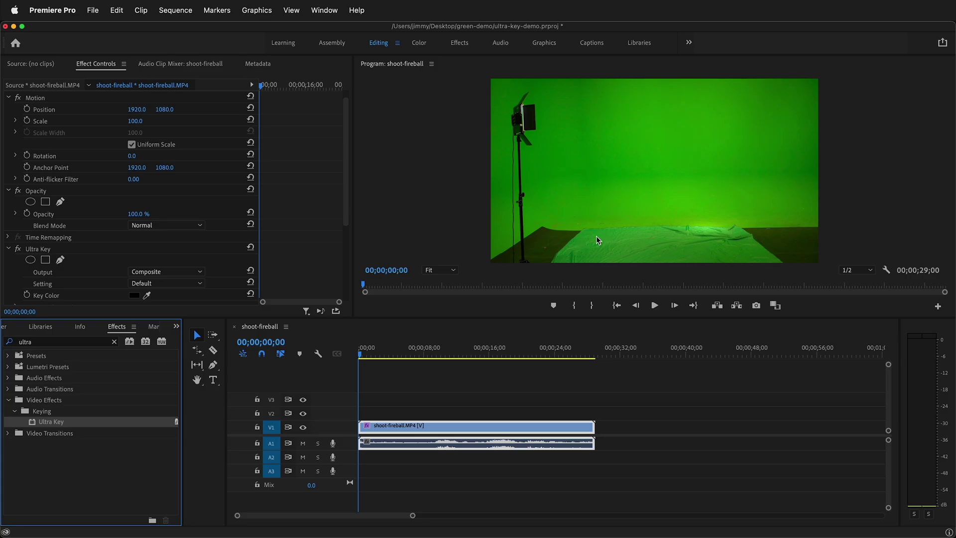
- Add a pen mask to the Ultra Key and zoom the Program monitor to 25%
{"action": "left_click", "coordinate": [60, 259]}
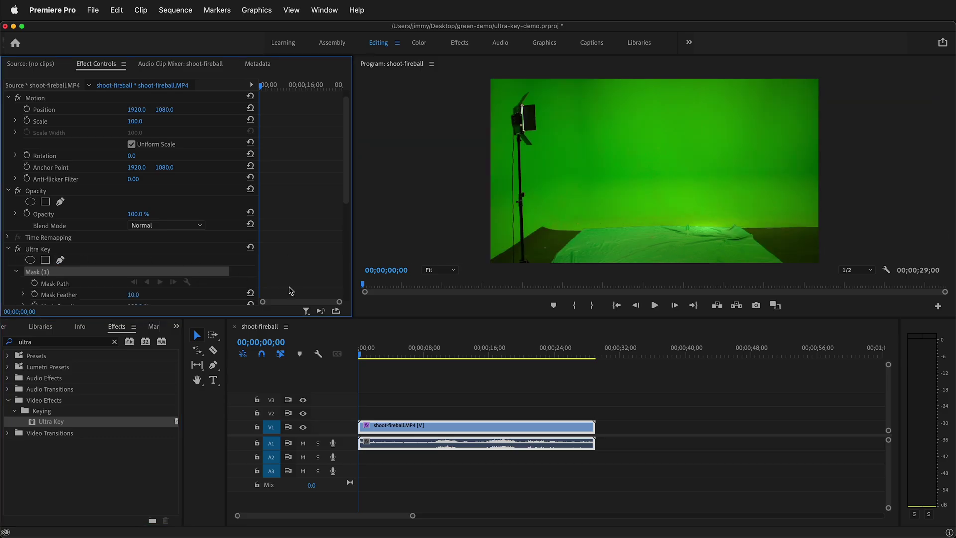
{"action": "left_click", "coordinate": [453, 270]}
{"action": "left_click", "coordinate": [444, 307]}
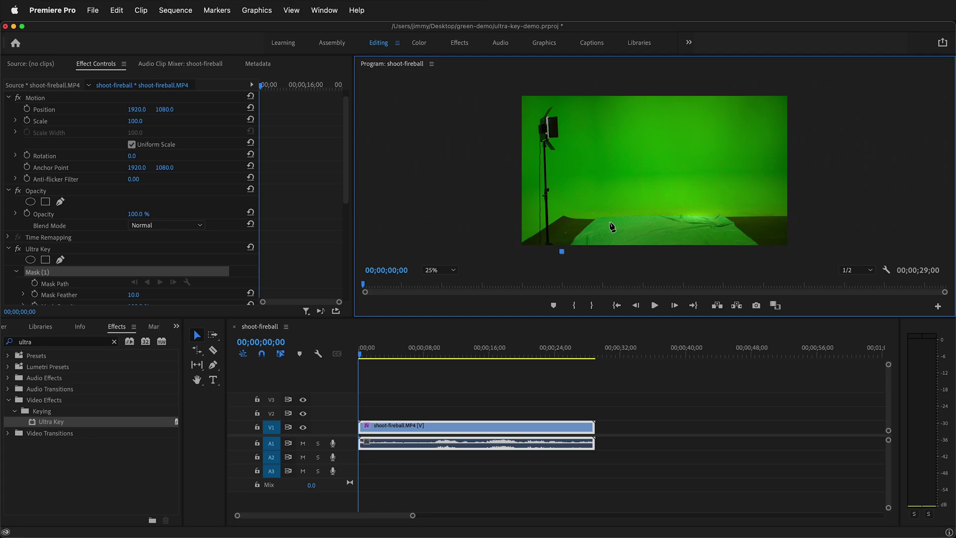
- Trace a closed four-point mask around the floor cloth and nudge its top-right corner to fit
{"action": "left_click", "coordinate": [595, 218]}
{"action": "left_click", "coordinate": [719, 213]}
{"action": "left_click", "coordinate": [761, 249]}
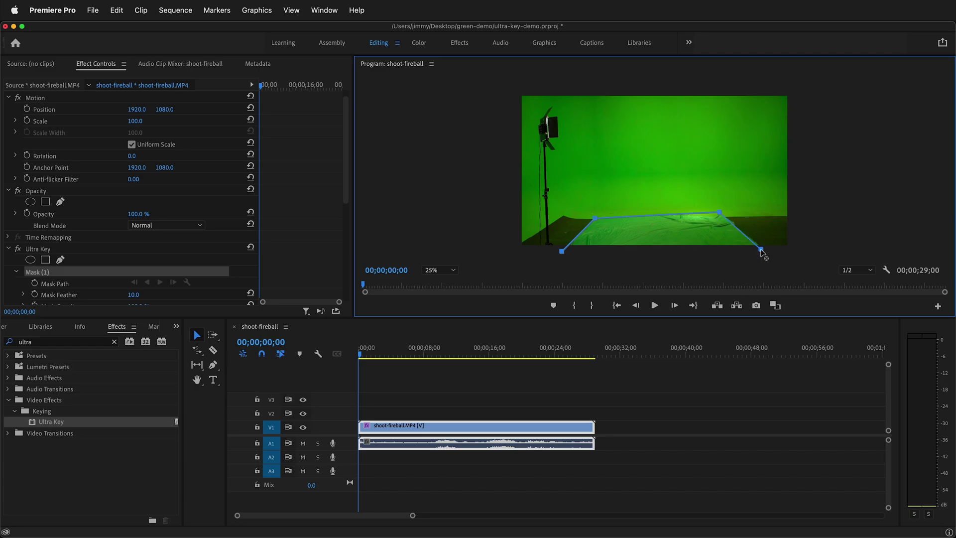
{"action": "left_click", "coordinate": [562, 252]}
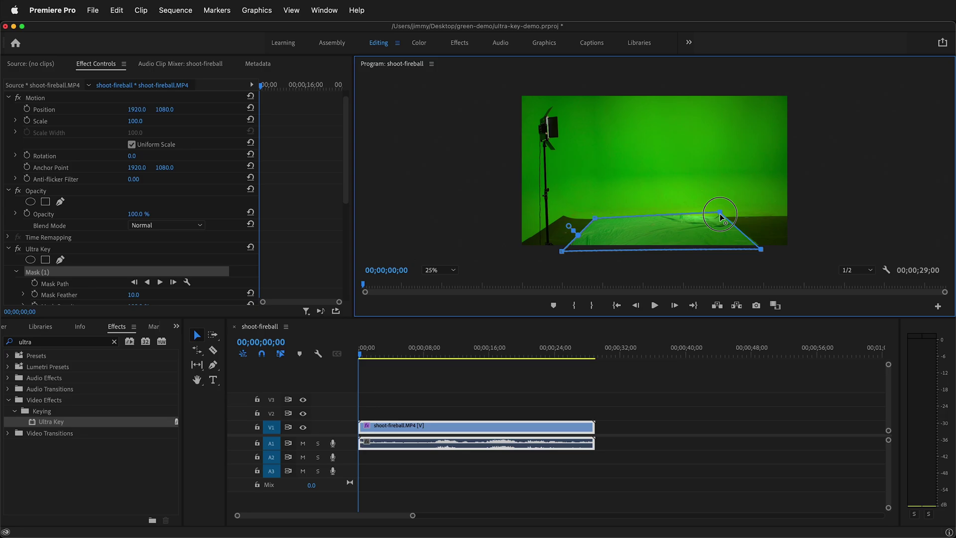
{"action": "left_click_drag", "start_coordinate": [719, 213], "coordinate": [726, 217]}
{"action": "scroll", "coordinate": [105, 238], "scroll_direction": "down", "scroll_amount": 2}
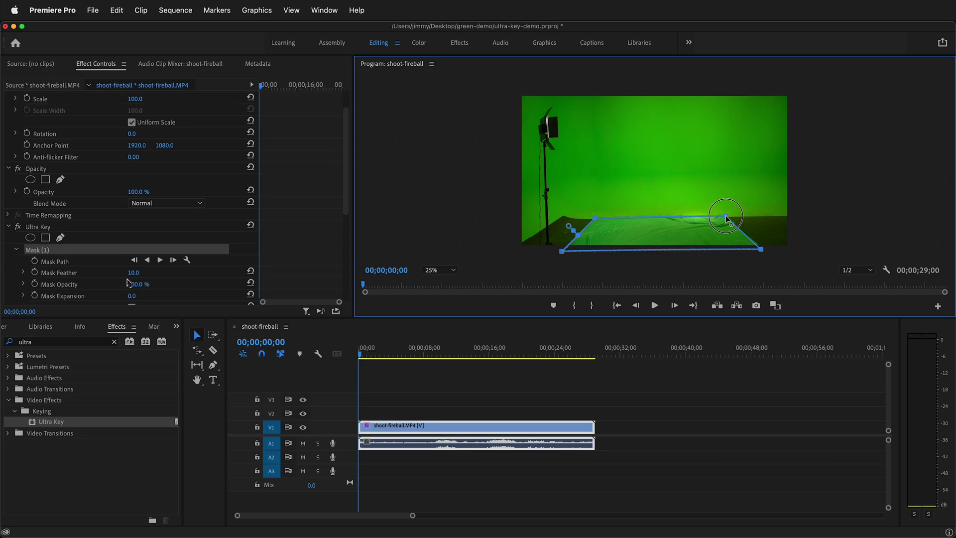
{"action": "scroll", "coordinate": [123, 292], "scroll_direction": "down", "scroll_amount": 6}
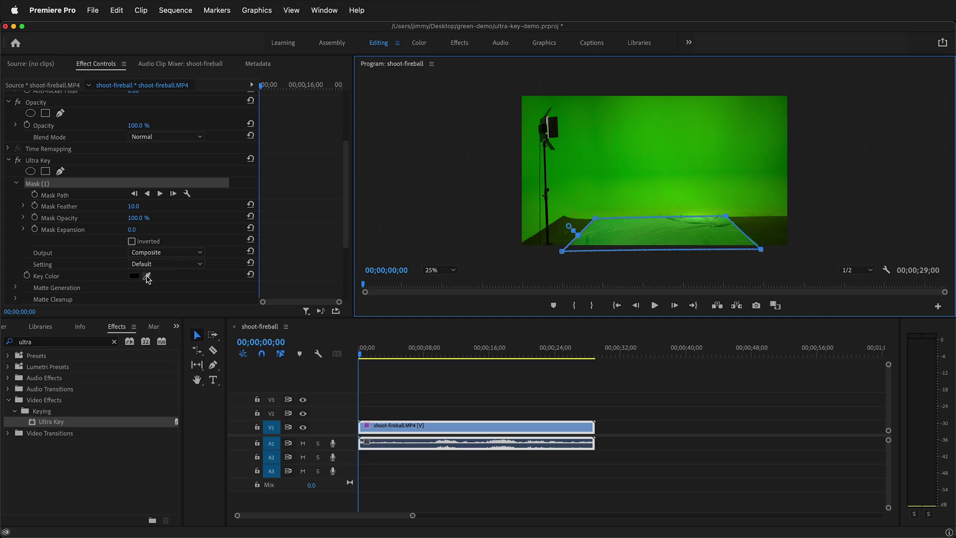
- Sample the green floor as Ultra Key's key colour, then scrub to where the performer appears
{"action": "left_click", "coordinate": [148, 277]}
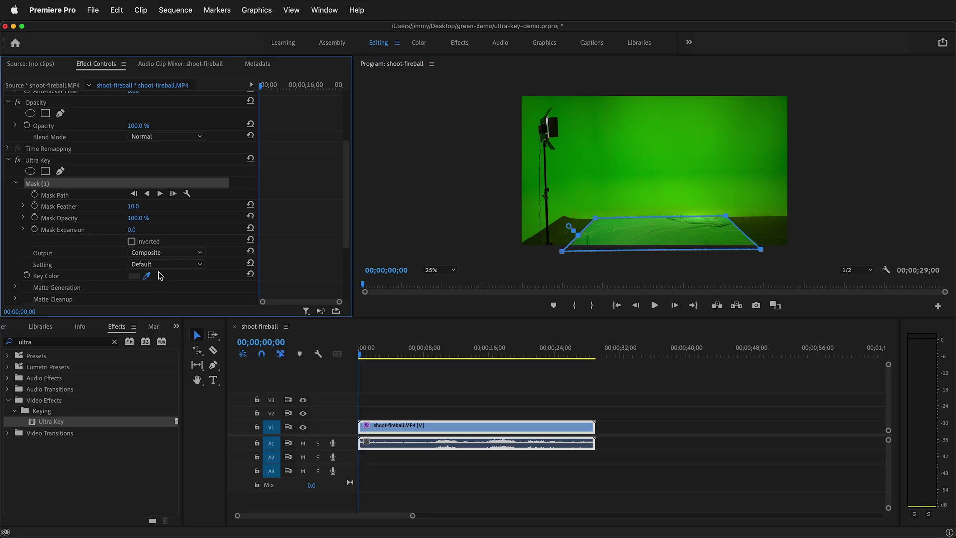
{"action": "left_click", "coordinate": [678, 227]}
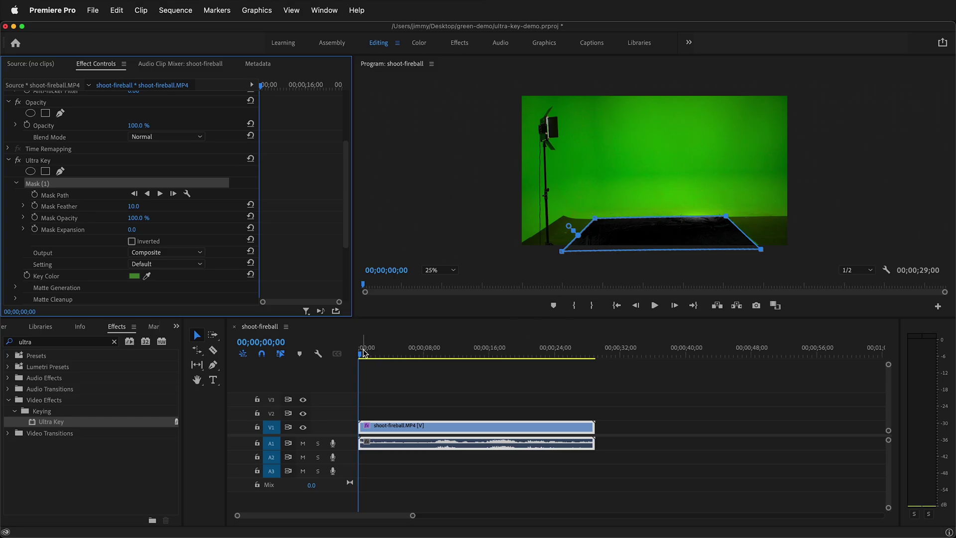
{"action": "left_click_drag", "start_coordinate": [362, 357], "coordinate": [423, 359]}
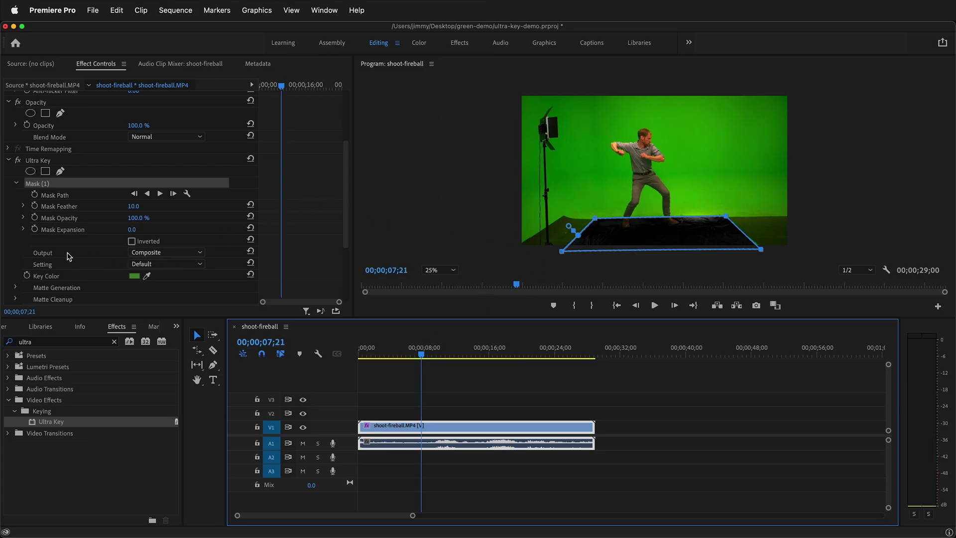
- Switch Ultra Key Output to Alpha Channel and zoom the Program monitor to 75% on the floor
{"action": "left_click", "coordinate": [189, 253]}
{"action": "left_click", "coordinate": [181, 275]}
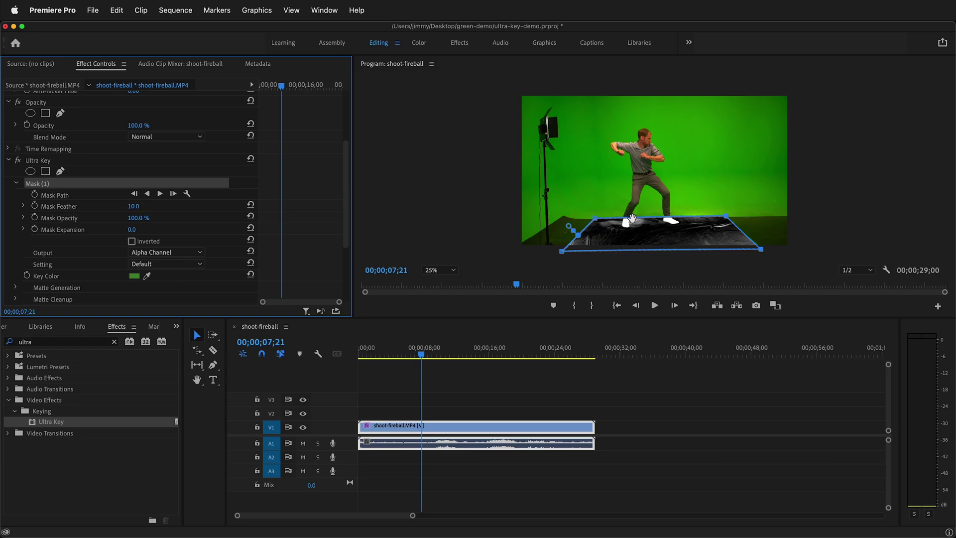
{"action": "left_click", "coordinate": [446, 270]}
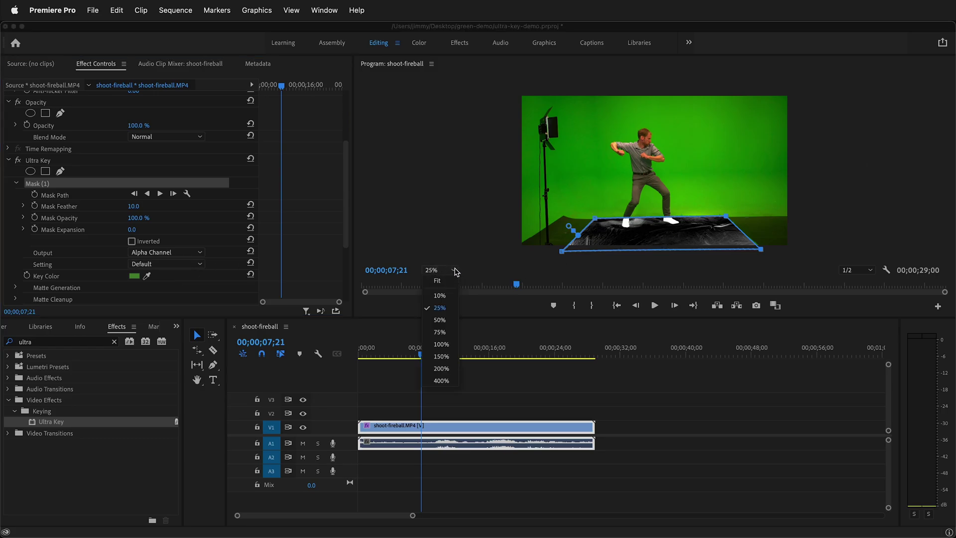
{"action": "left_click", "coordinate": [440, 331]}
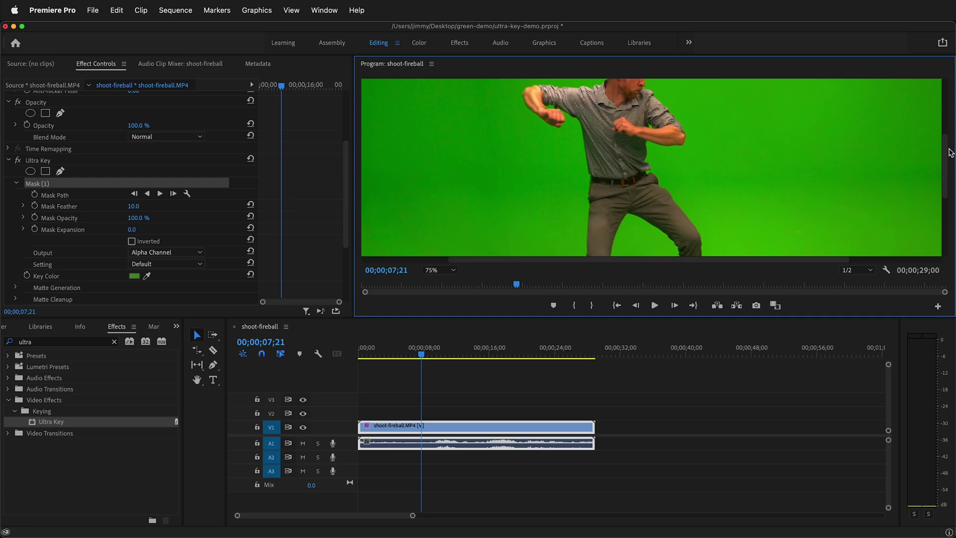
{"action": "scroll", "coordinate": [945, 149], "scroll_direction": "down", "scroll_amount": 3}
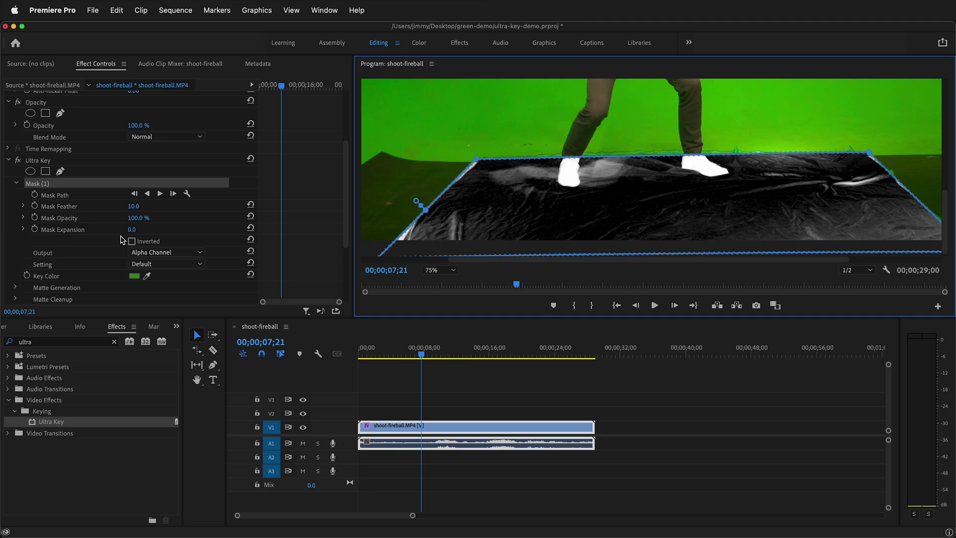
- Expand Matte Generation and set Pedestal to 76 to darken the floor matte
{"action": "scroll", "coordinate": [132, 234], "scroll_direction": "down", "scroll_amount": 1}
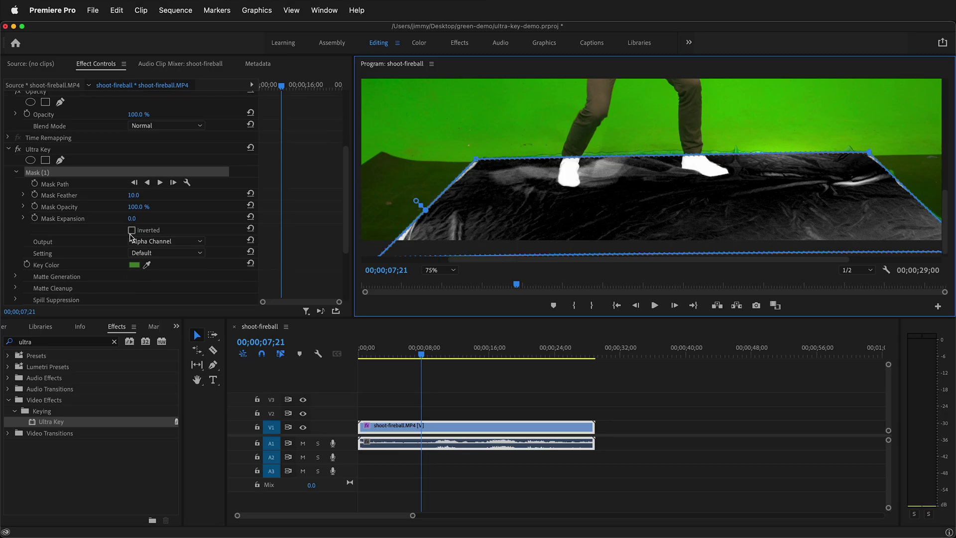
{"action": "left_click", "coordinate": [15, 276]}
{"action": "scroll", "coordinate": [124, 266], "scroll_direction": "down", "scroll_amount": 6}
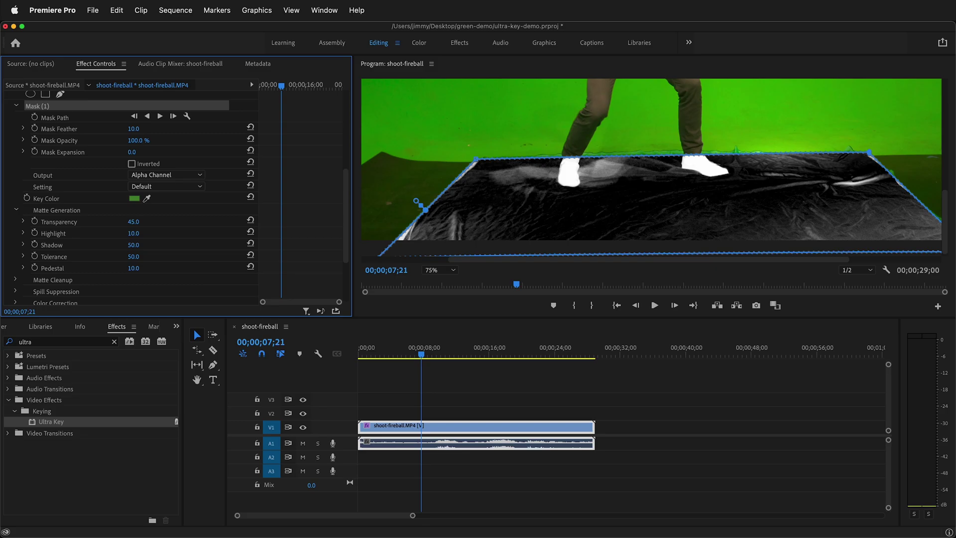
{"action": "left_click_drag", "start_coordinate": [133, 268], "coordinate": [599, 216]}
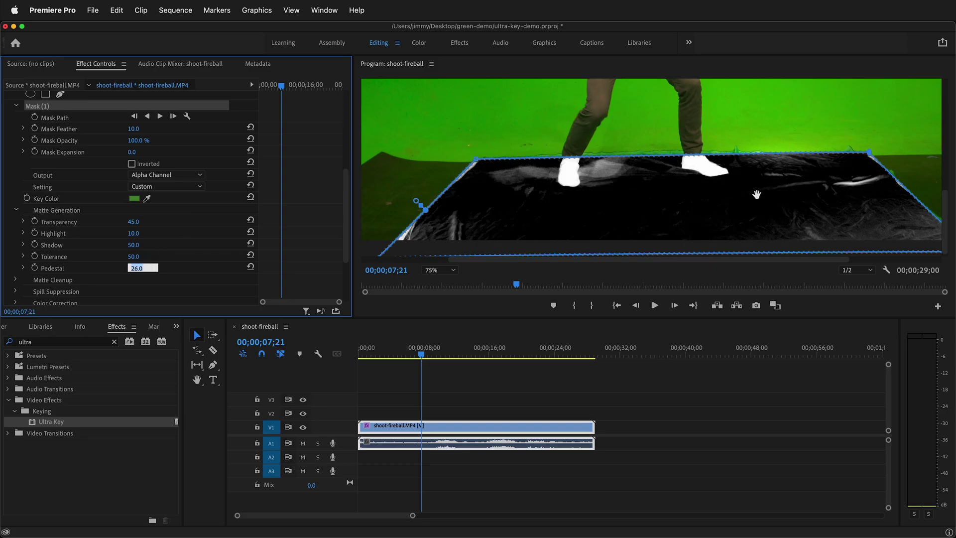
{"action": "left_click", "coordinate": [126, 273]}
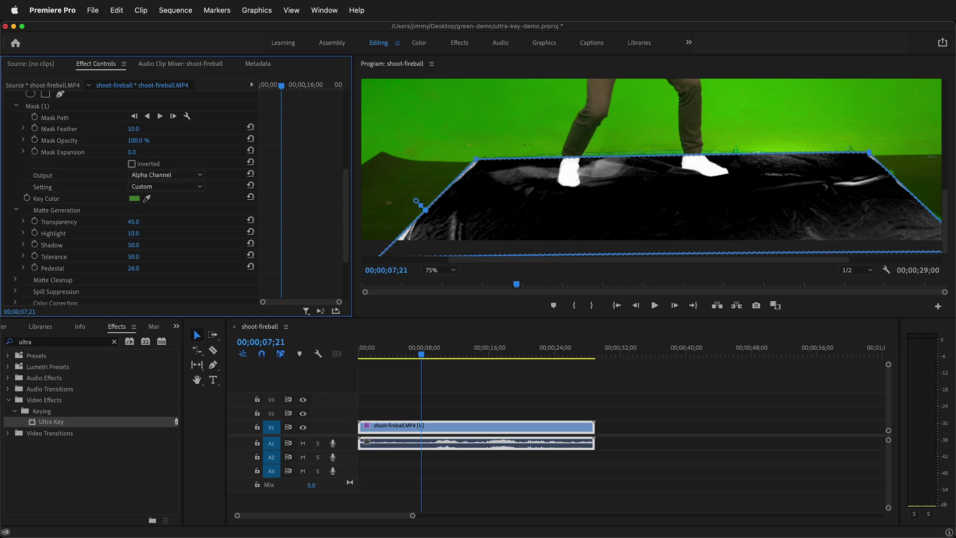
{"action": "left_click_drag", "start_coordinate": [134, 268], "coordinate": [498, 268]}
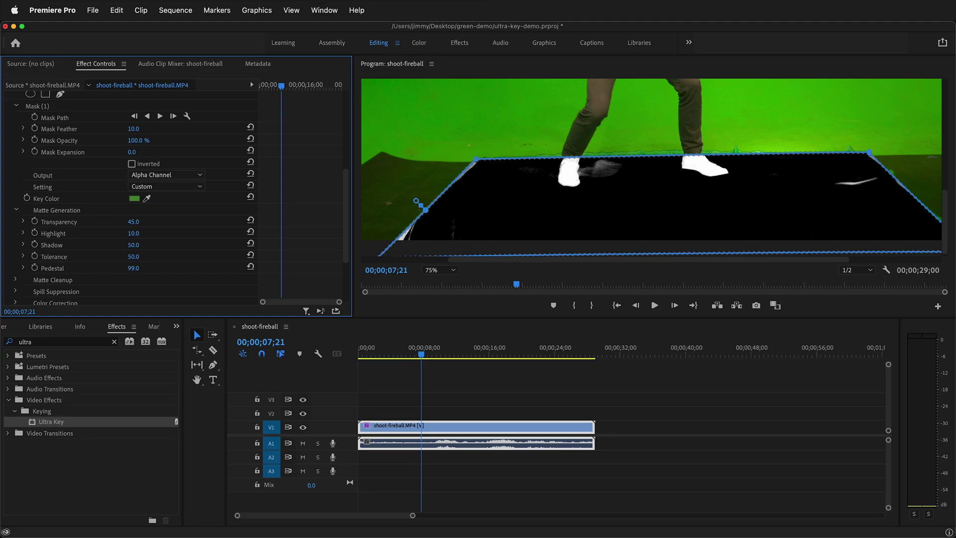
{"action": "left_click_drag", "start_coordinate": [134, 268], "coordinate": [164, 250]}
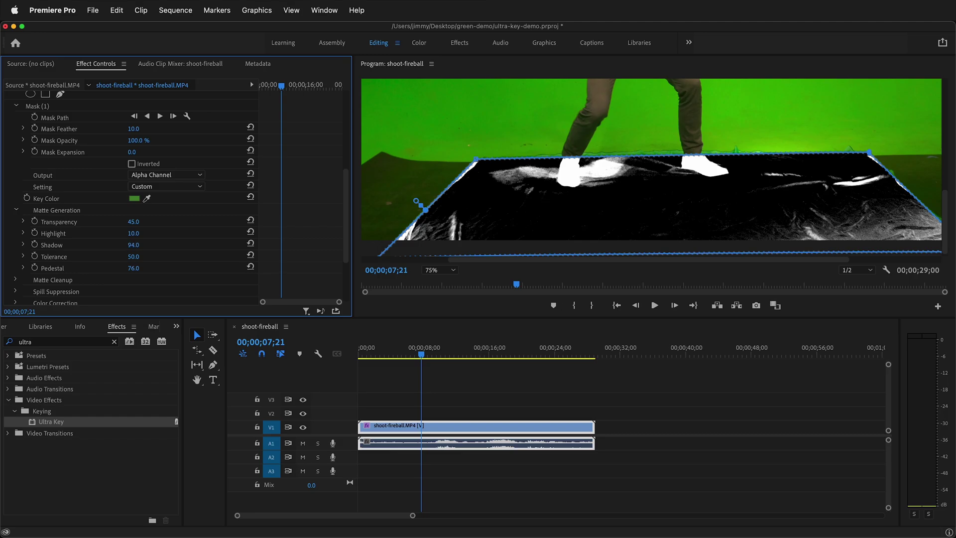
- Set Shadow to 50 and Highlight to 0 so only the shoes stay white
{"action": "left_click_drag", "start_coordinate": [132, 244], "coordinate": [70, 245]}
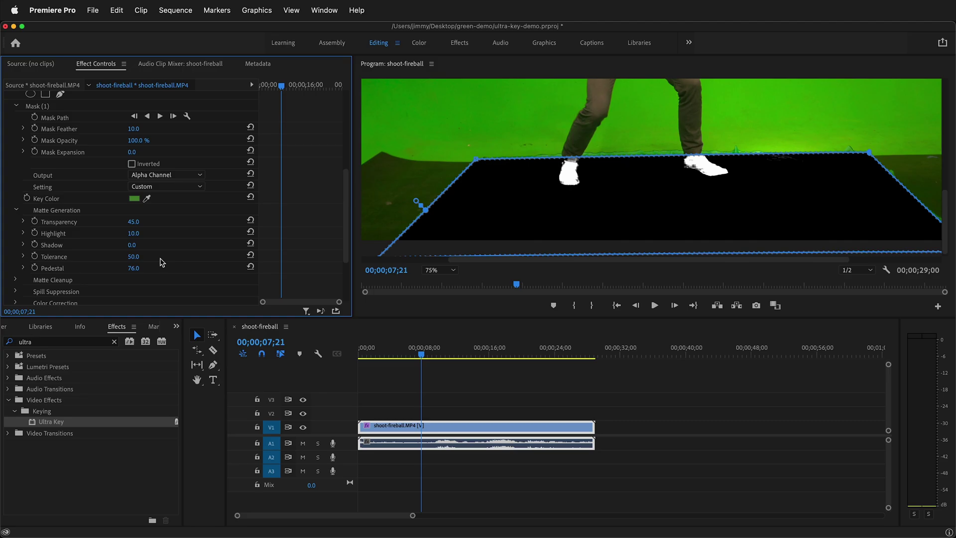
{"action": "left_click_drag", "start_coordinate": [135, 245], "coordinate": [182, 233]}
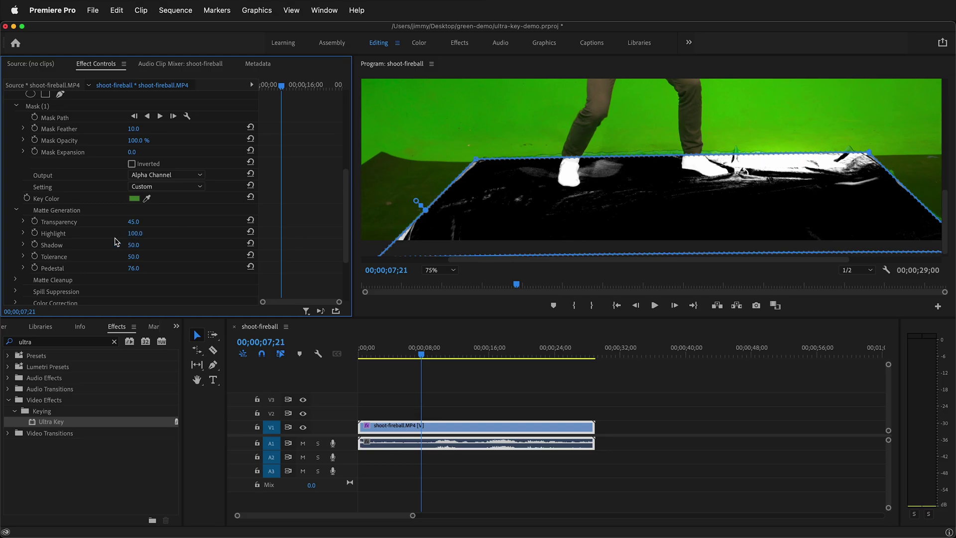
{"action": "left_click_drag", "start_coordinate": [133, 233], "coordinate": [100, 233]}
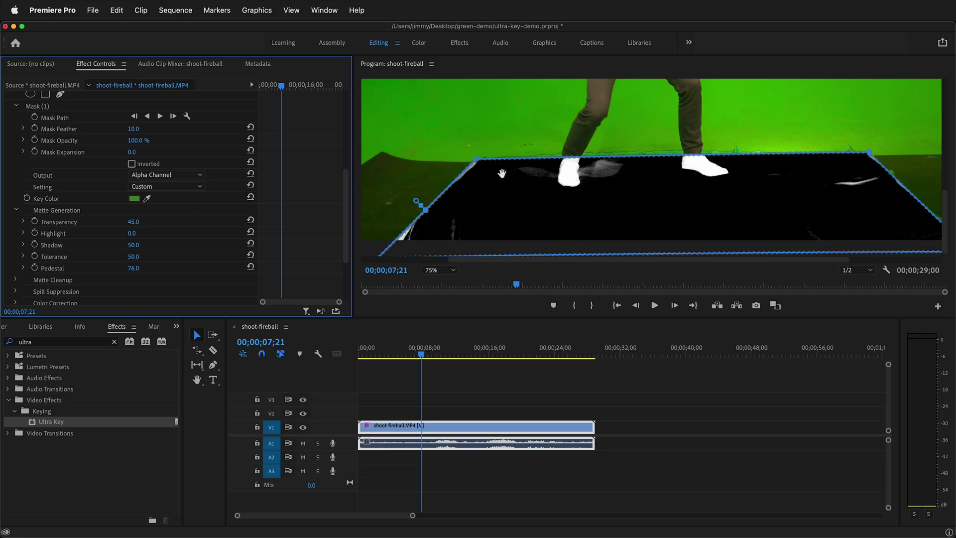
- Expand Matte Cleanup and set Contrast to 100 and Mid Point to 65
{"action": "scroll", "coordinate": [103, 282], "scroll_direction": "down", "scroll_amount": 1}
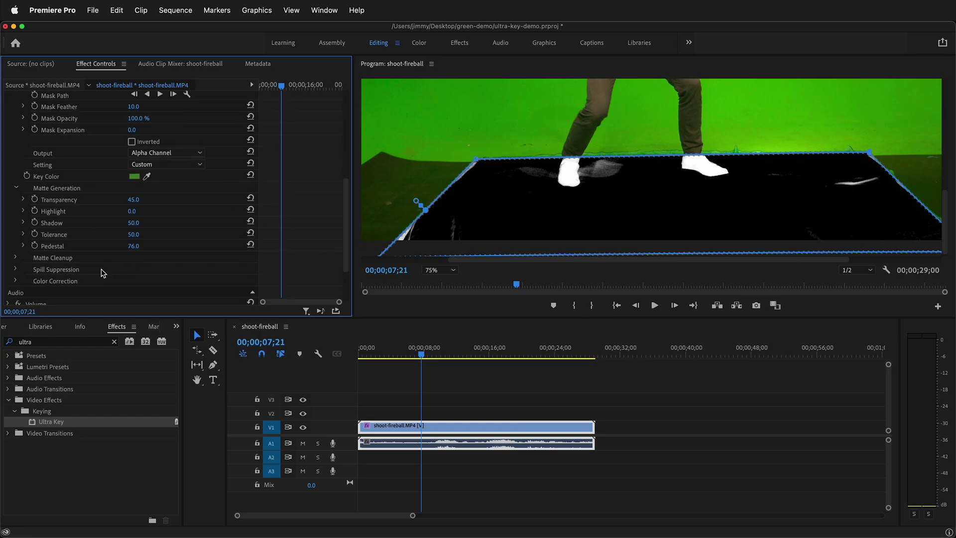
{"action": "left_click", "coordinate": [15, 257]}
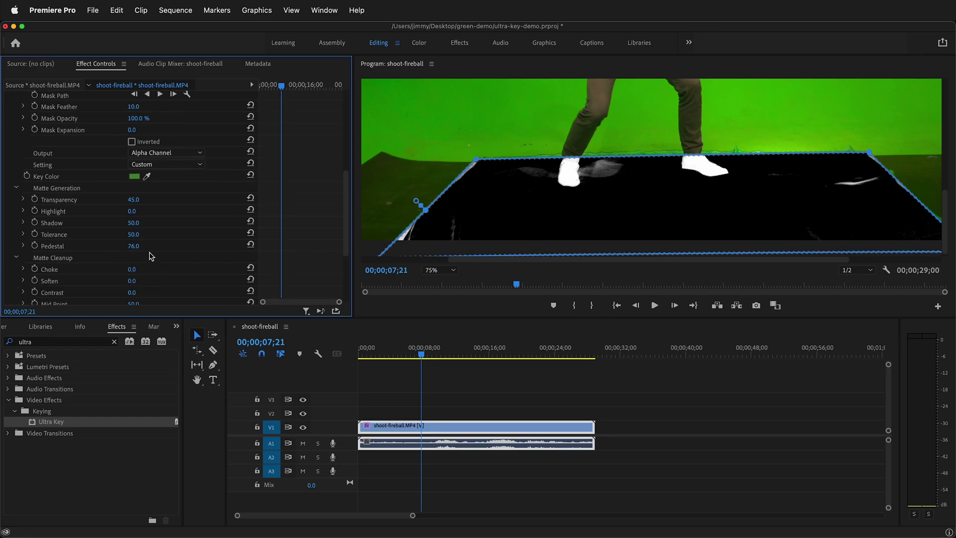
{"action": "scroll", "coordinate": [144, 274], "scroll_direction": "down", "scroll_amount": 2}
{"action": "left_click_drag", "start_coordinate": [132, 270], "coordinate": [164, 270]}
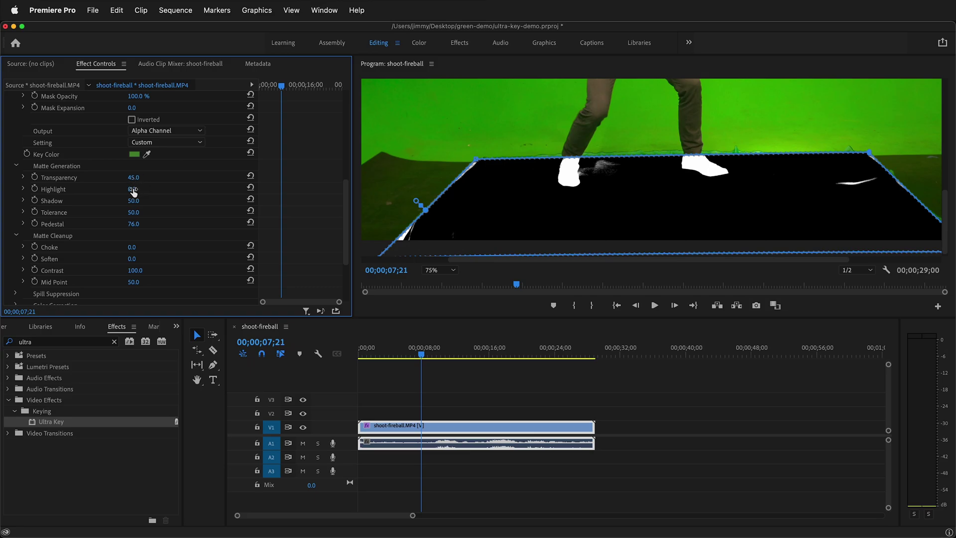
{"action": "left_click_drag", "start_coordinate": [133, 200], "coordinate": [130, 200]}
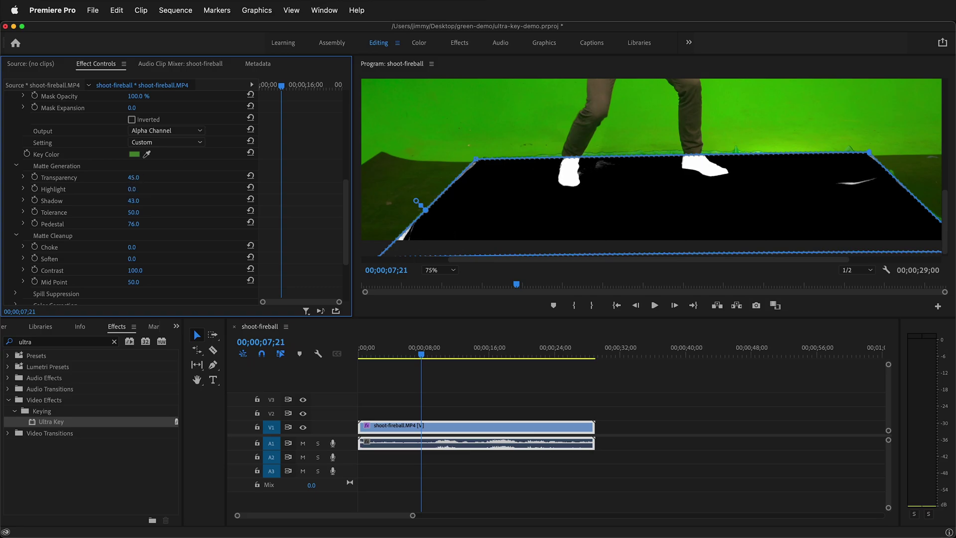
{"action": "key", "text": "super+z"}
{"action": "mouse_move", "coordinate": [133, 281]}
{"action": "left_mouse_down"}
{"action": "mouse_move", "coordinate": [149, 282]}
{"action": "mouse_move", "coordinate": [126, 282]}
{"action": "left_mouse_up"}
- Raise Tolerance to 81, settle Transparency at 41, and scrub the clip to check the key
{"action": "mouse_move", "coordinate": [133, 212]}
{"action": "left_mouse_down"}
{"action": "mouse_move", "coordinate": [119, 225]}
{"action": "mouse_move", "coordinate": [156, 217]}
{"action": "left_mouse_up"}
{"action": "left_click_drag", "start_coordinate": [145, 182], "coordinate": [136, 182]}
{"action": "left_click_drag", "start_coordinate": [136, 181], "coordinate": [118, 182]}
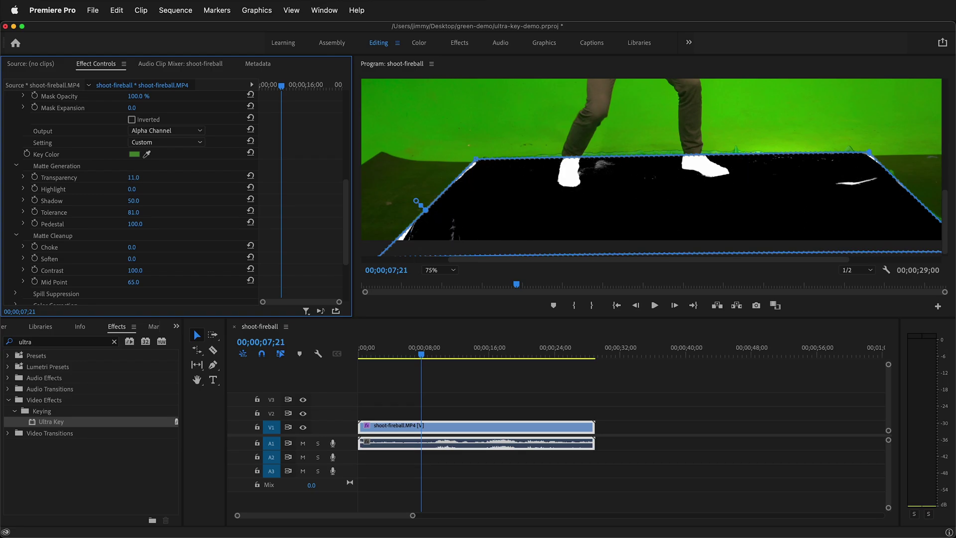
{"action": "left_click_drag", "start_coordinate": [134, 177], "coordinate": [142, 177]}
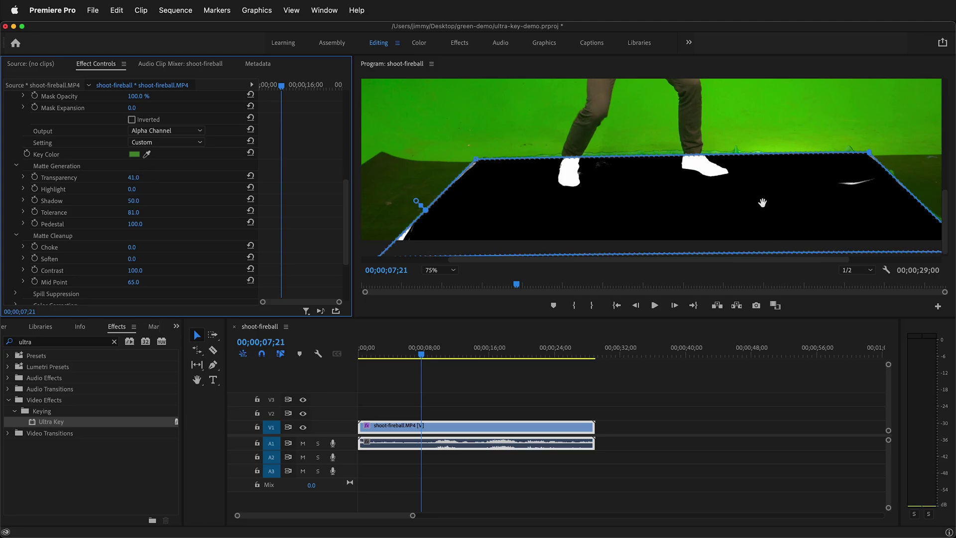
{"action": "left_click_drag", "start_coordinate": [421, 354], "coordinate": [501, 343]}
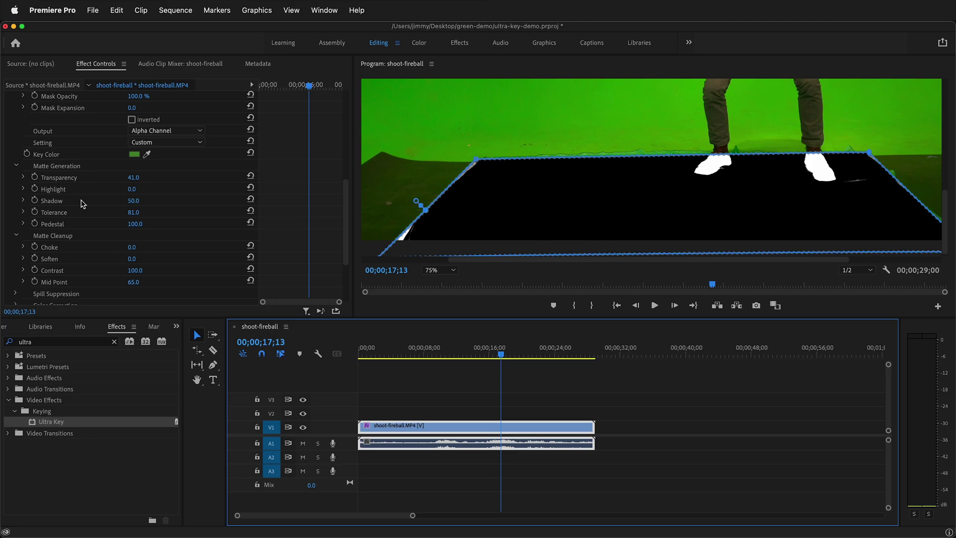
- Collapse Ultra Key and copy-paste it to create a second Ultra Key effect
{"action": "scroll", "coordinate": [78, 198], "scroll_direction": "up", "scroll_amount": 5}
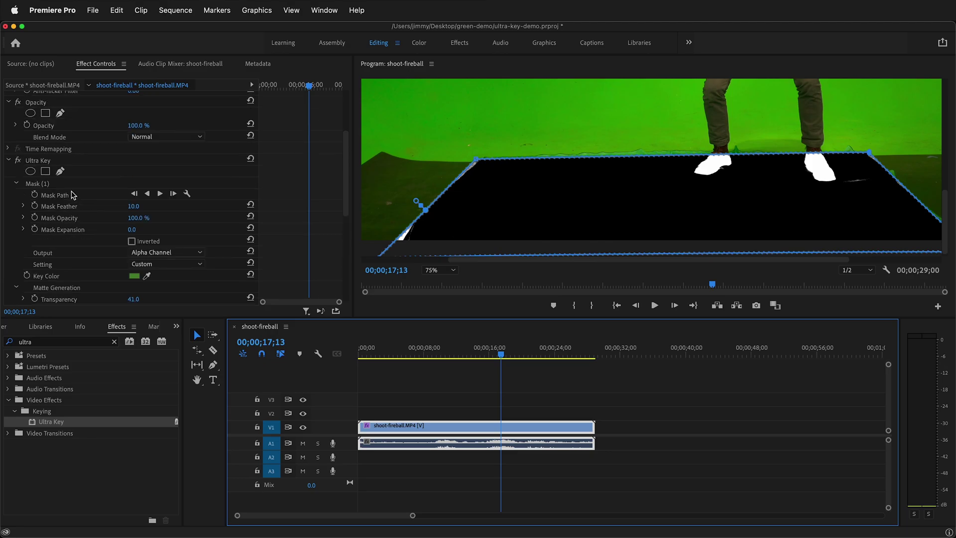
{"action": "left_click", "coordinate": [7, 160]}
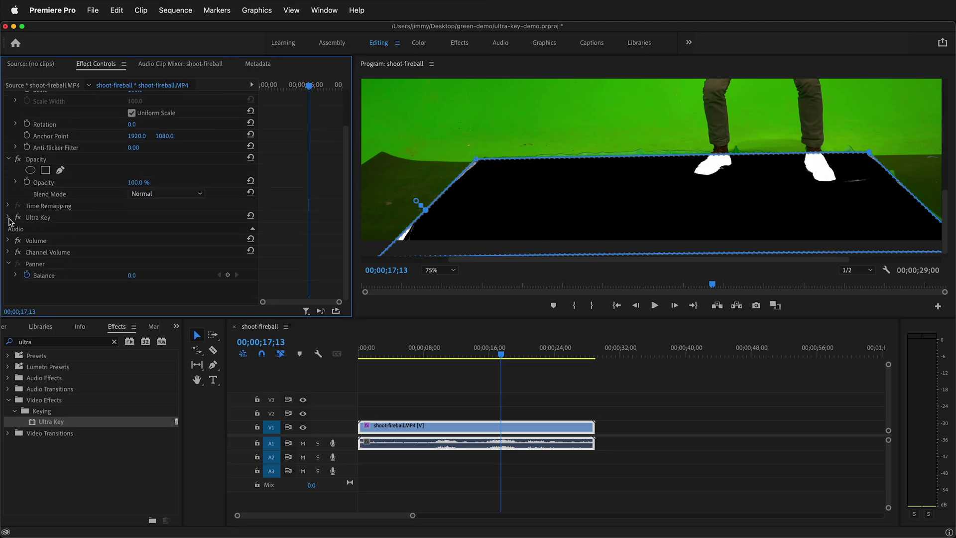
{"action": "right_click", "coordinate": [41, 219]}
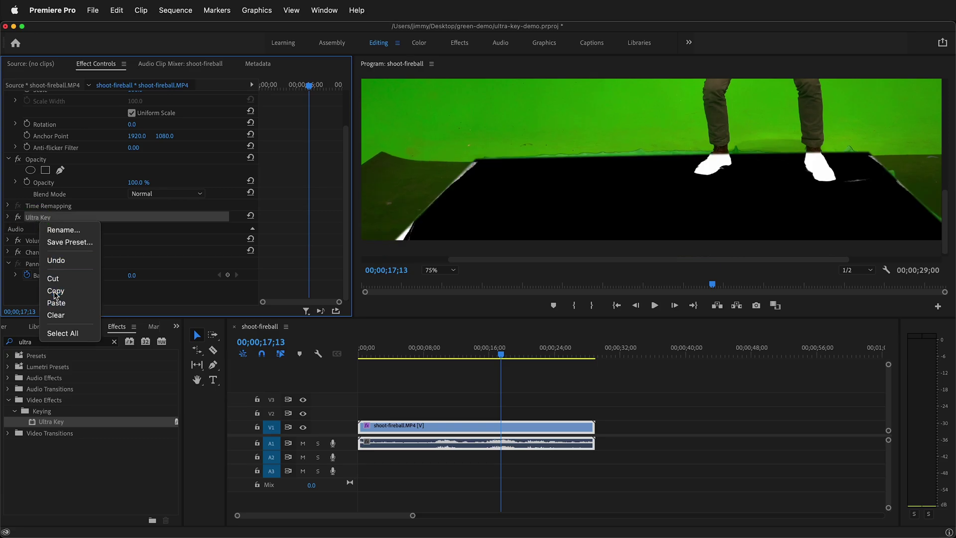
{"action": "left_click", "coordinate": [32, 217]}
{"action": "right_click", "coordinate": [34, 220]}
{"action": "left_click", "coordinate": [74, 305]}
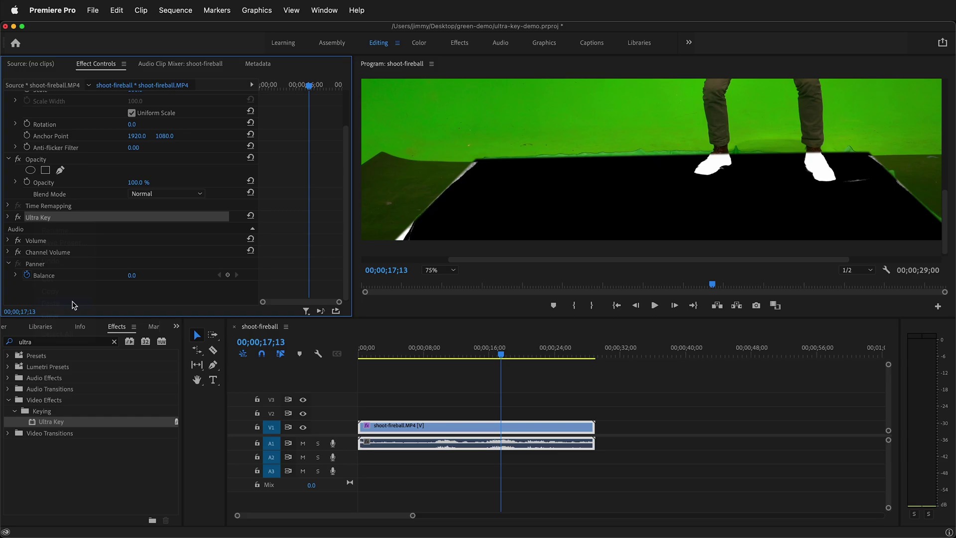
- Rename the first Ultra Key 'Ground Key' and the second 'Wall Key'
{"action": "left_click", "coordinate": [36, 219]}
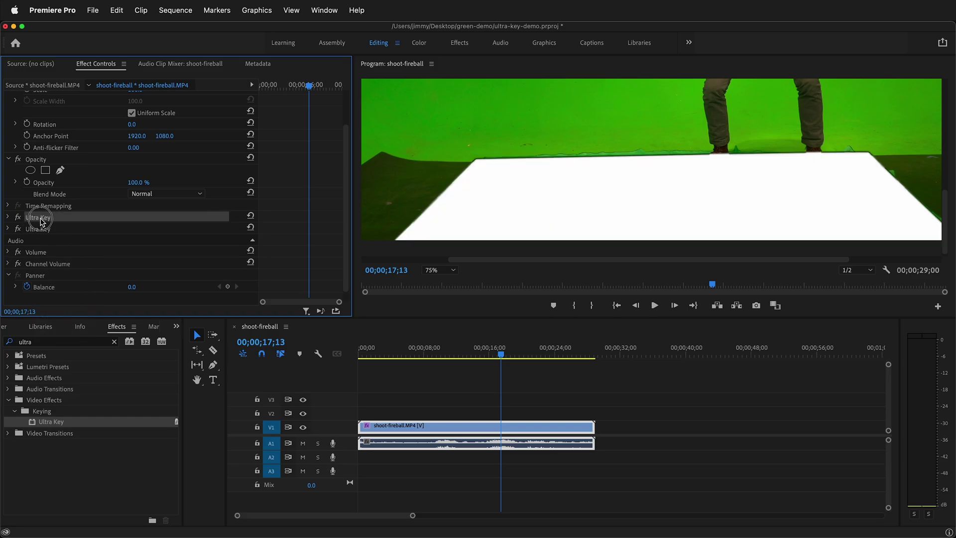
{"action": "right_click", "coordinate": [37, 219]}
{"action": "left_click", "coordinate": [52, 229]}
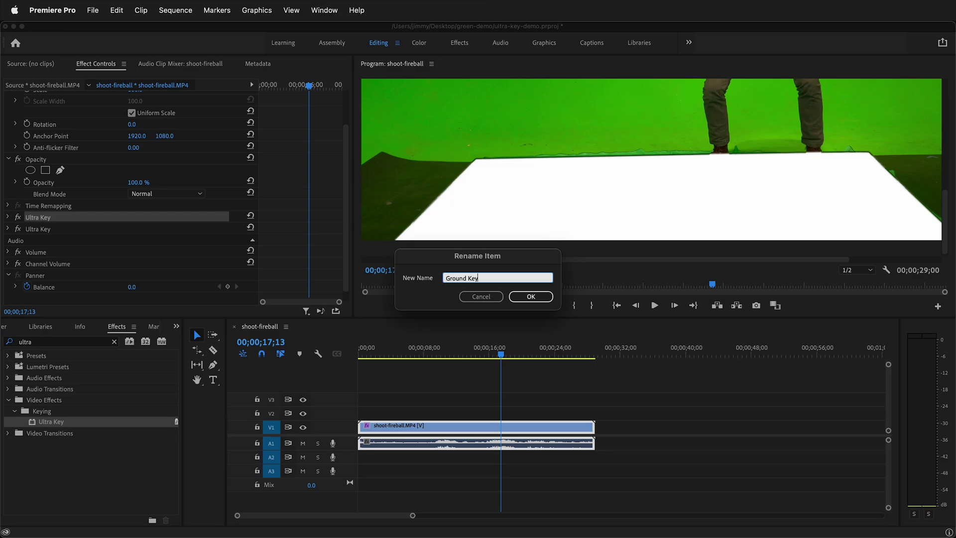
{"action": "key", "text": "Return"}
{"action": "left_click", "coordinate": [29, 229]}
{"action": "right_click", "coordinate": [31, 230]}
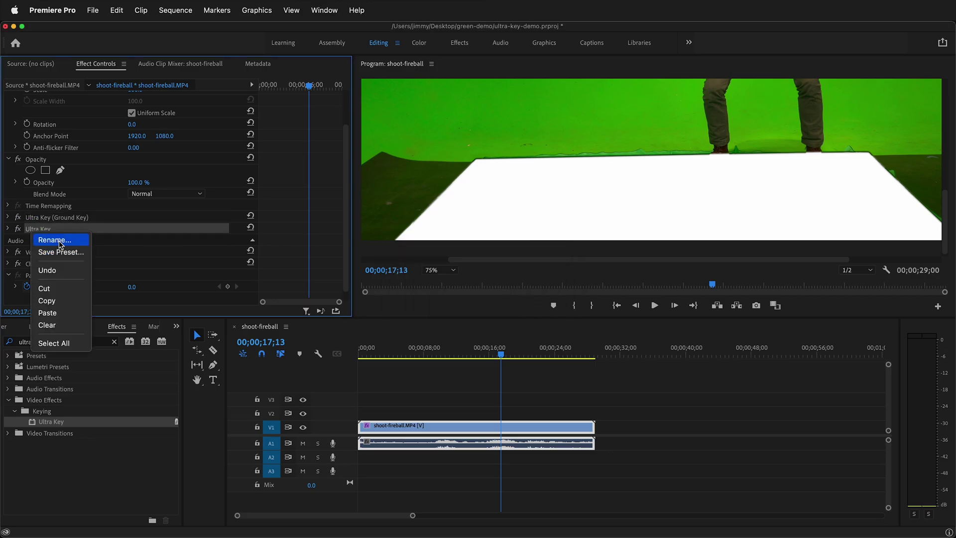
{"action": "left_click", "coordinate": [58, 241]}
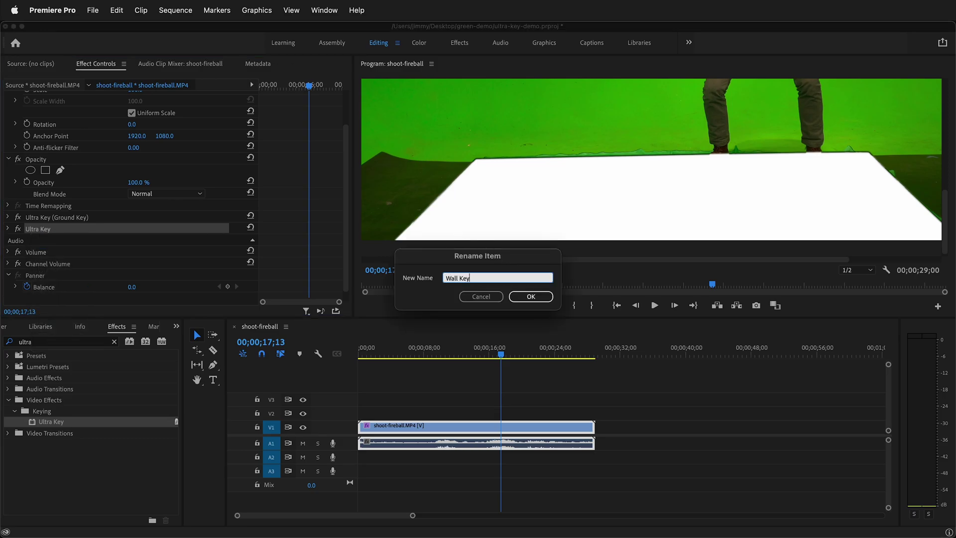
{"action": "key", "text": "Return"}
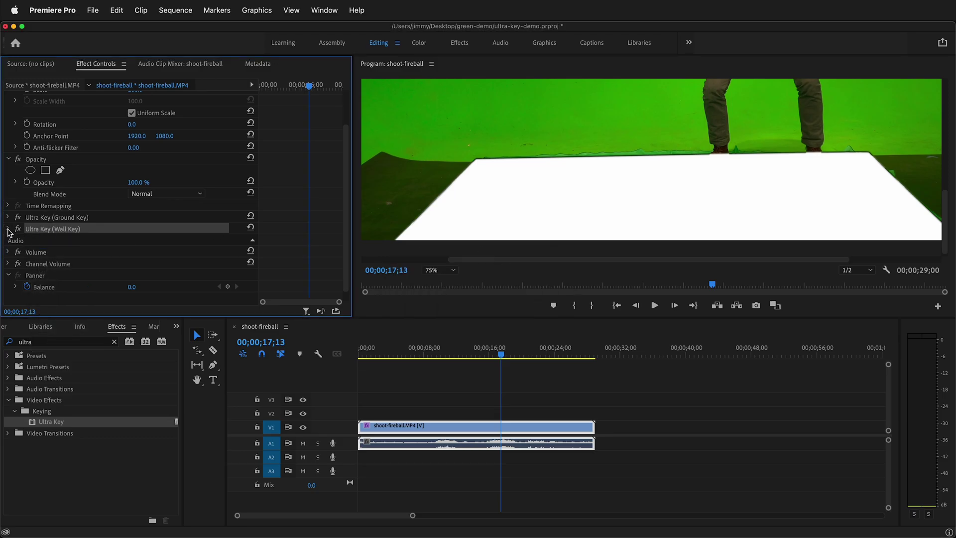
- Reset the second Ultra Key to defaults and rename it 'Wall Key'
{"action": "left_click", "coordinate": [249, 229]}
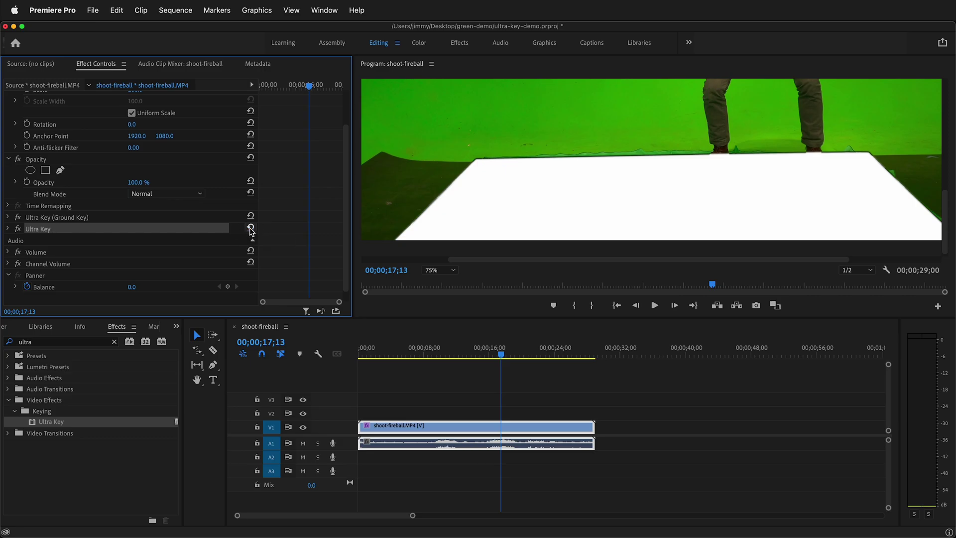
{"action": "right_click", "coordinate": [41, 228]}
{"action": "left_click", "coordinate": [64, 237]}
{"action": "type", "text": "Wall "}
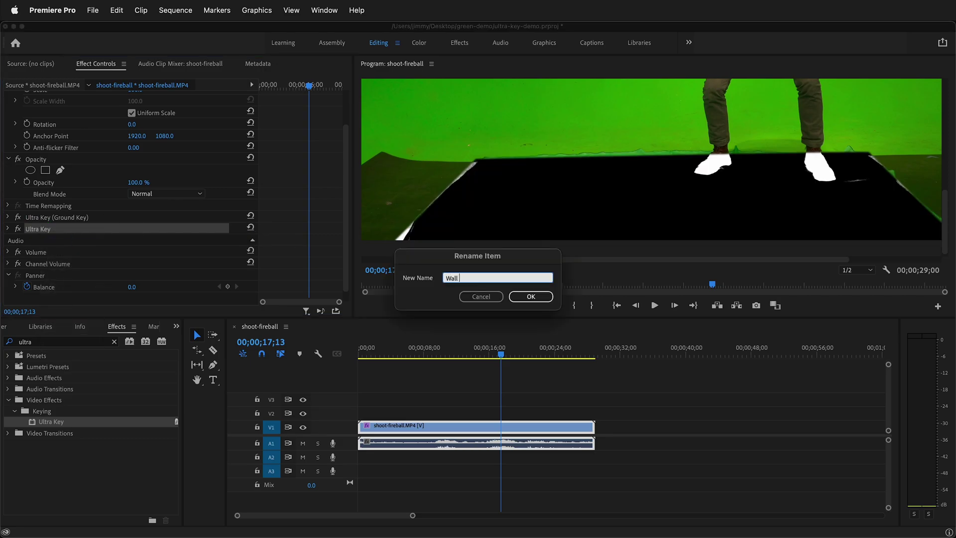
{"action": "type", "text": "Key"}
{"action": "key", "text": "Return"}
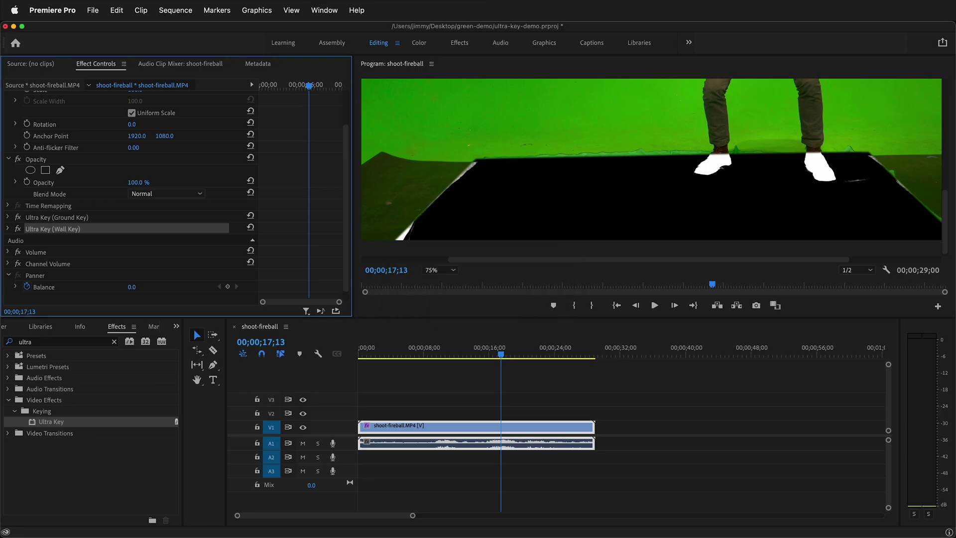
- Delete Mask (1) from the Wall Key effect
{"action": "left_click", "coordinate": [8, 229]}
{"action": "scroll", "coordinate": [87, 247], "scroll_direction": "down", "scroll_amount": 1}
{"action": "left_click", "coordinate": [36, 230]}
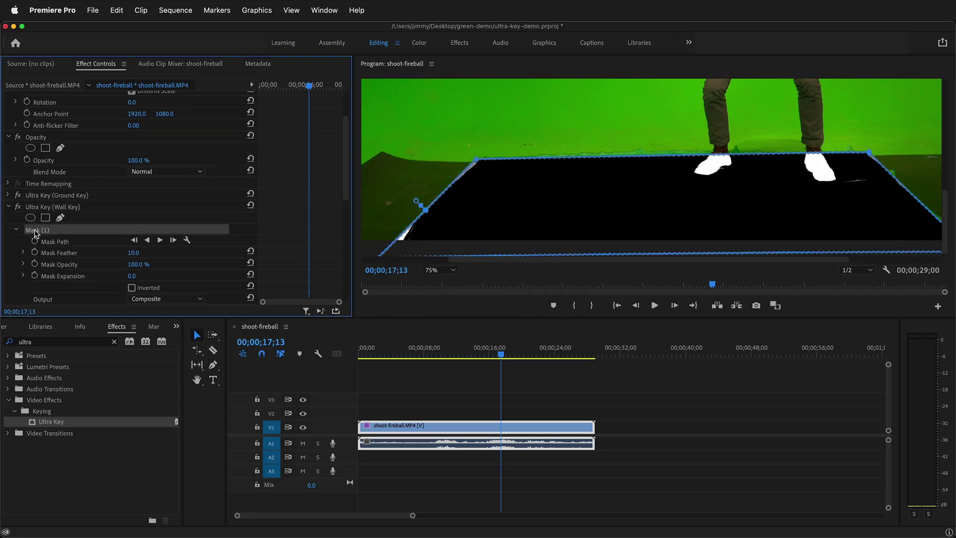
{"action": "key", "text": "Delete"}
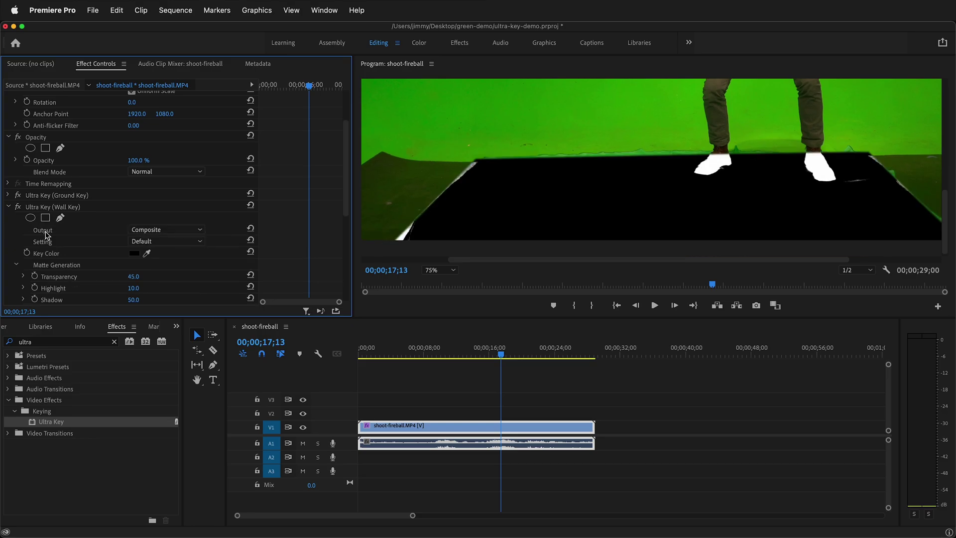
- Sample the green wall as the Wall Key's key colour
{"action": "left_click", "coordinate": [148, 253]}
{"action": "left_click", "coordinate": [692, 100]}
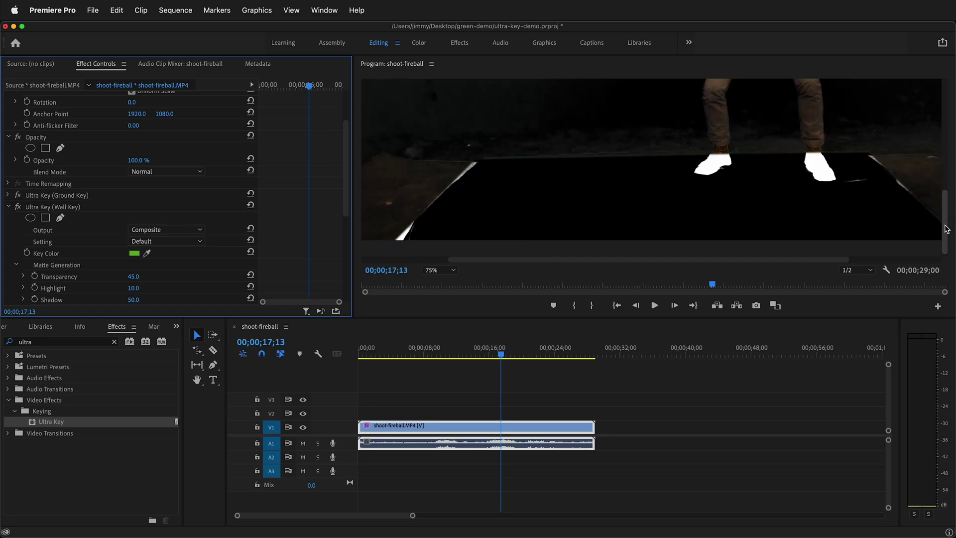
{"action": "mouse_move", "coordinate": [944, 222]}
{"action": "left_mouse_down"}
{"action": "mouse_move", "coordinate": [942, 164]}
{"action": "mouse_move", "coordinate": [942, 205]}
{"action": "left_mouse_up"}
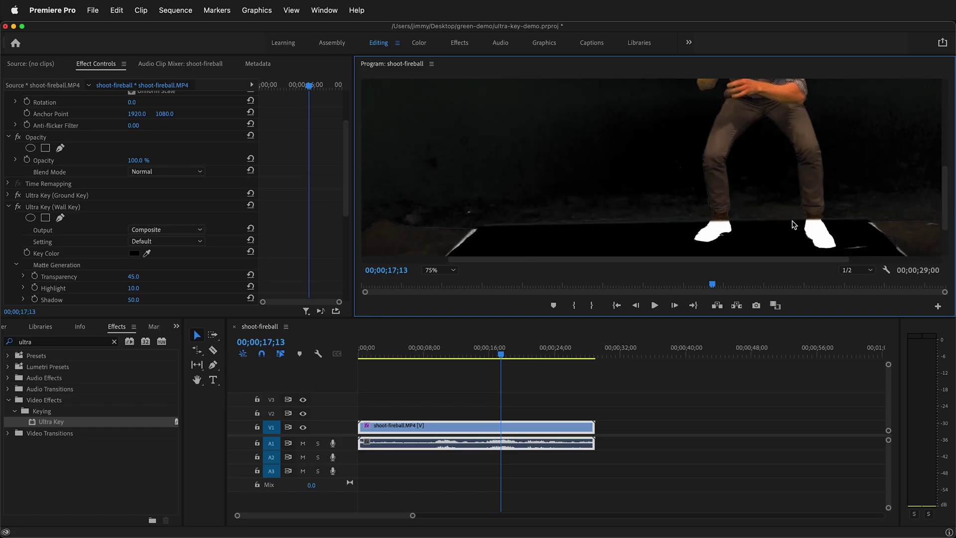
- Set the Ground Key's Output back to Composite and collapse its settings
{"action": "left_click", "coordinate": [8, 195]}
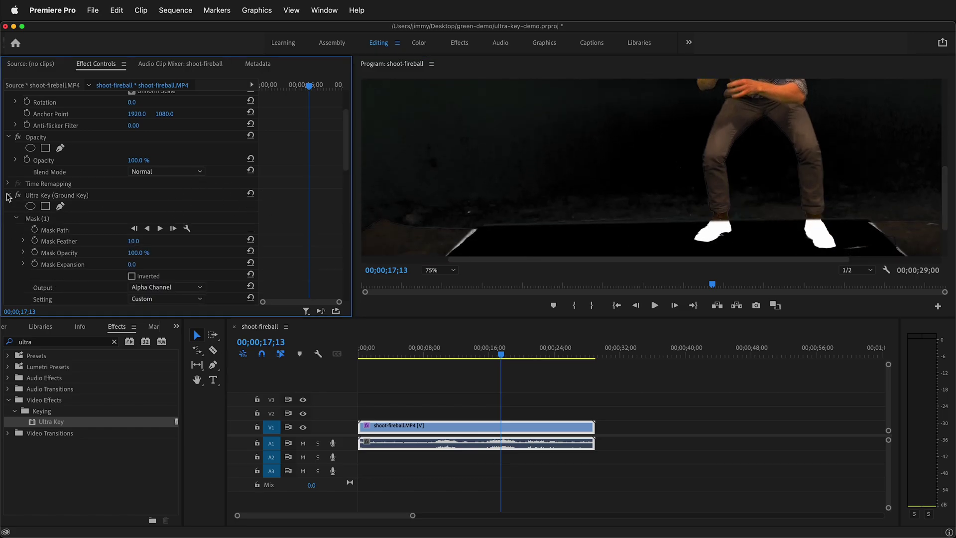
{"action": "left_click", "coordinate": [197, 287]}
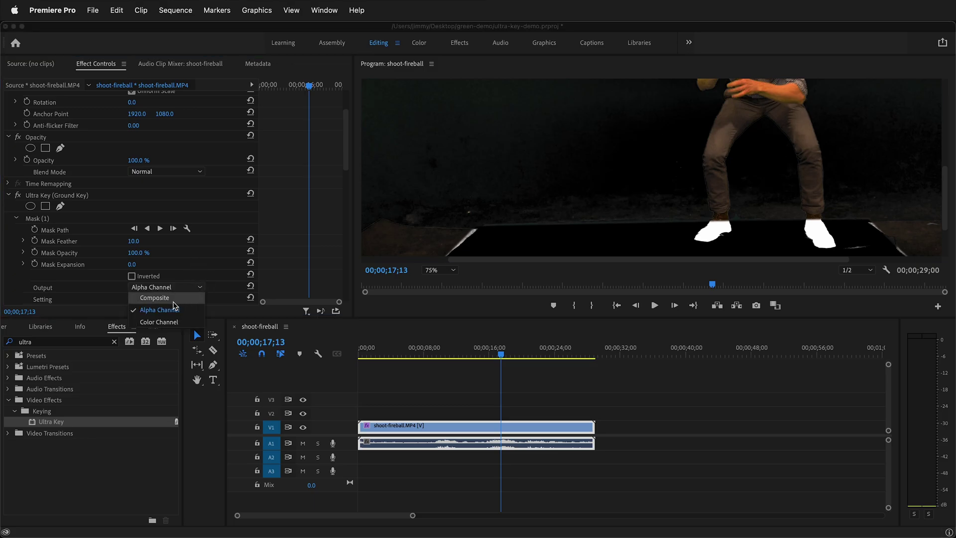
{"action": "left_click", "coordinate": [176, 302]}
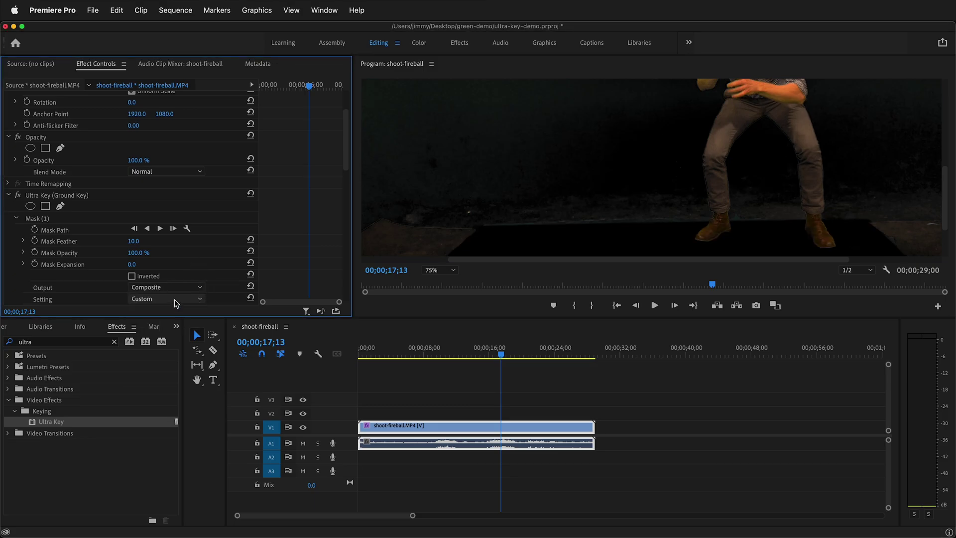
{"action": "left_click", "coordinate": [7, 195]}
{"action": "scroll", "coordinate": [106, 283], "scroll_direction": "down", "scroll_amount": 1}
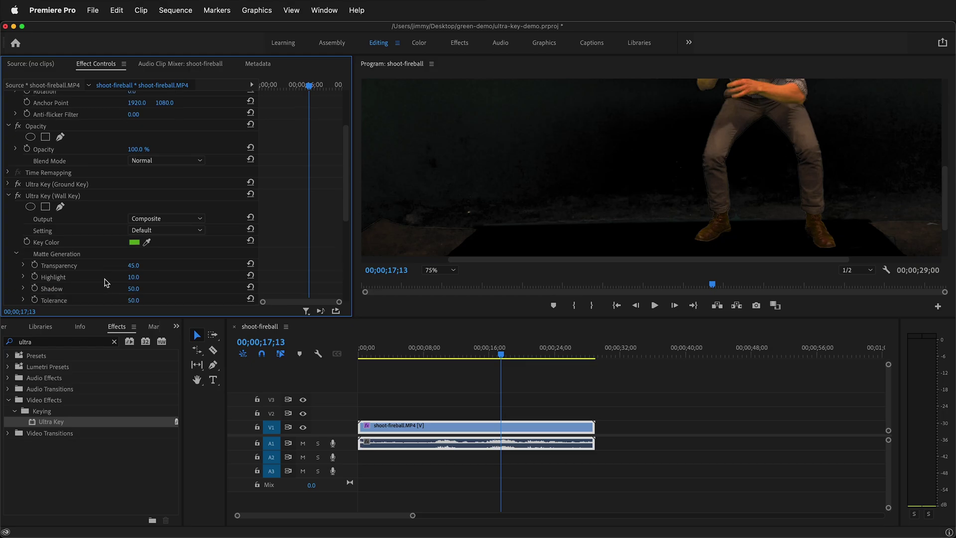
- Fit the frame in the Program preview and set the Wall Key output to Alpha Channel
{"action": "left_click", "coordinate": [440, 270]}
{"action": "left_click", "coordinate": [445, 282]}
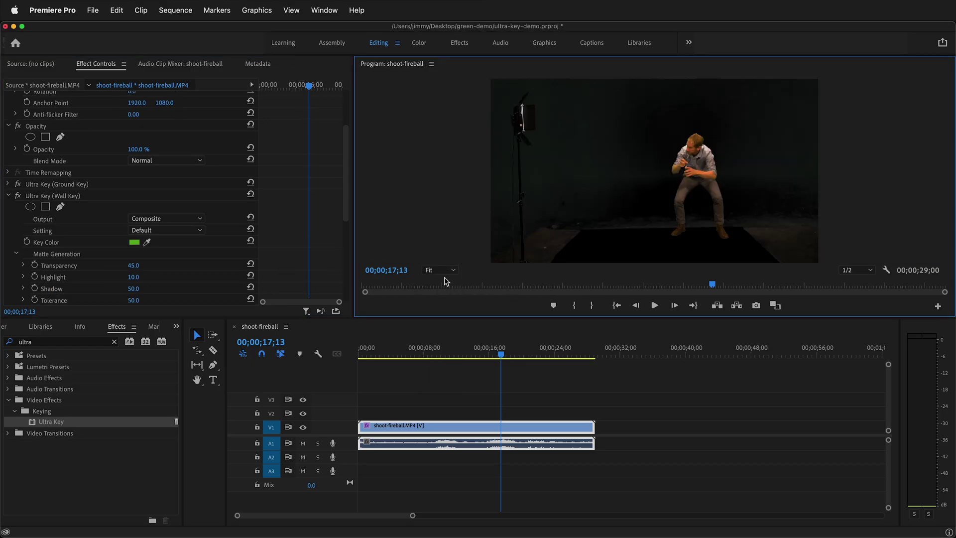
{"action": "left_click", "coordinate": [191, 218]}
{"action": "left_click", "coordinate": [187, 241]}
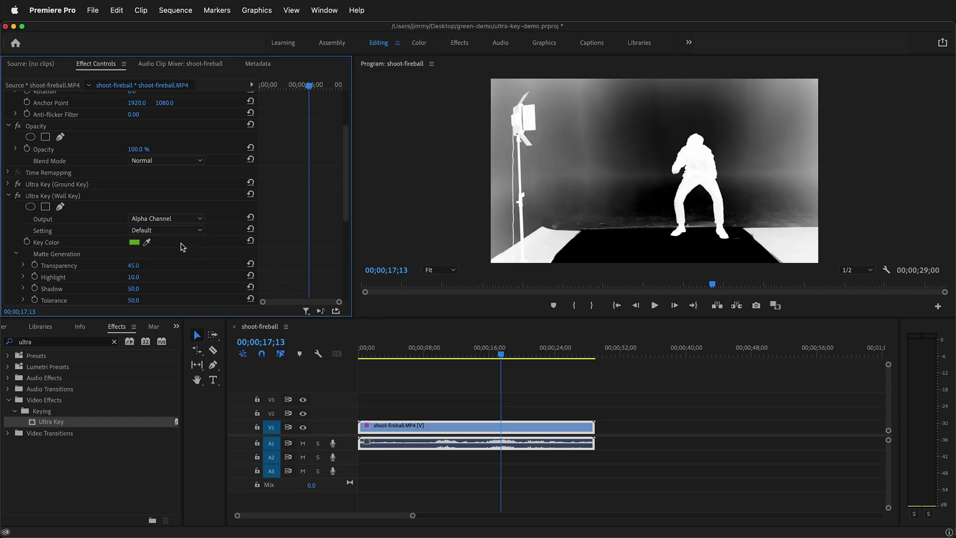
{"action": "scroll", "coordinate": [178, 249], "scroll_direction": "down", "scroll_amount": 3}
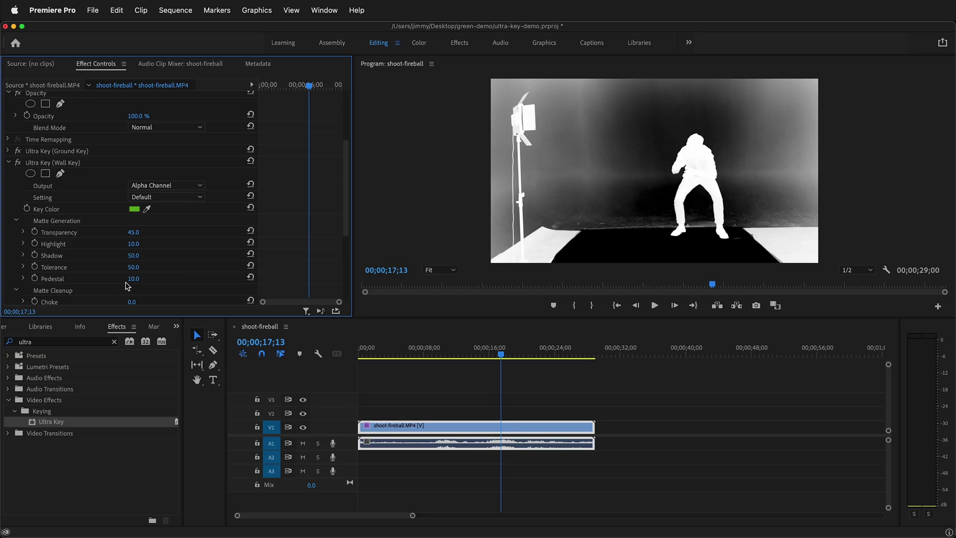
- Set Wall Key Pedestal to 100, Shadow to 65, Contrast to 100 and Mid Point to 99
{"action": "left_click_drag", "start_coordinate": [133, 279], "coordinate": [194, 278]}
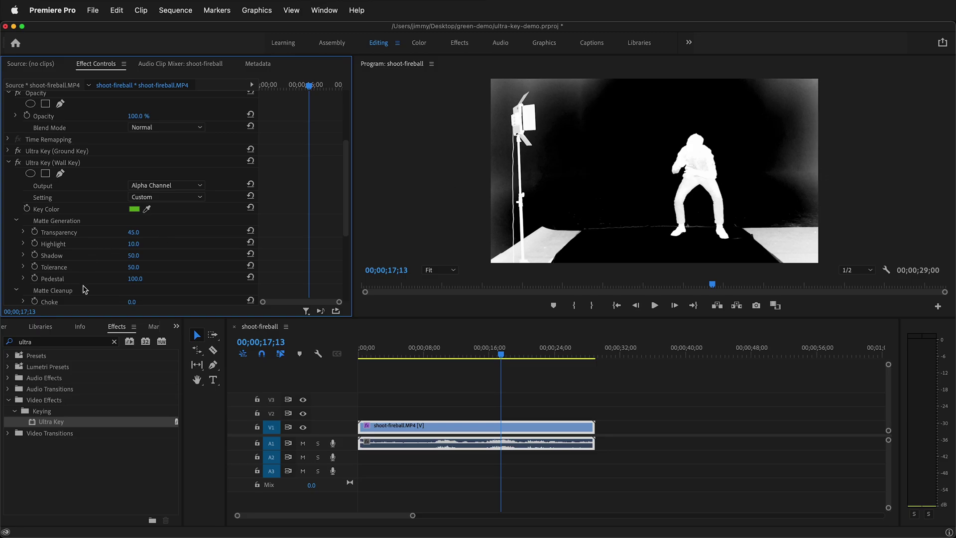
{"action": "left_click", "coordinate": [133, 232]}
{"action": "key", "text": "Return"}
{"action": "left_click_drag", "start_coordinate": [133, 255], "coordinate": [127, 244]}
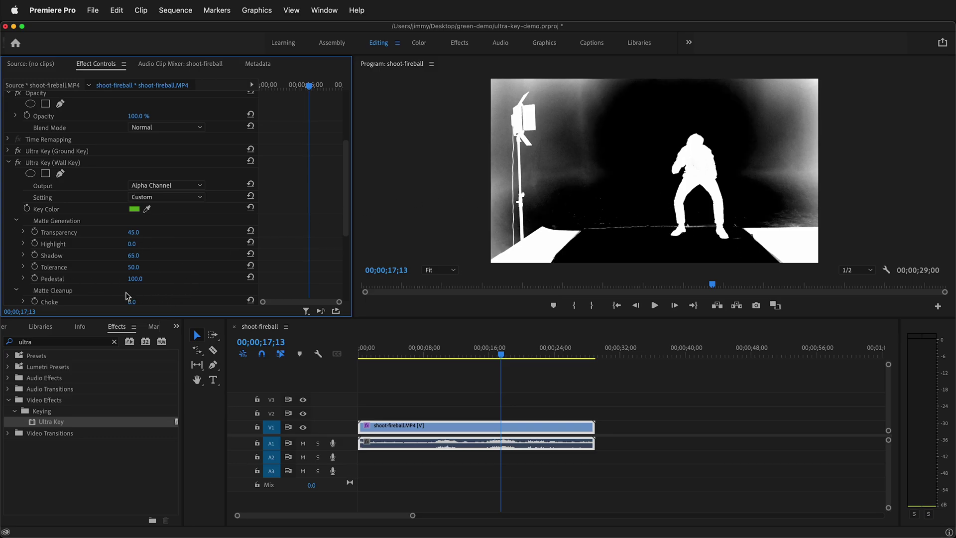
{"action": "scroll", "coordinate": [125, 294], "scroll_direction": "down", "scroll_amount": 2}
{"action": "scroll", "coordinate": [171, 297], "scroll_direction": "down", "scroll_amount": 2}
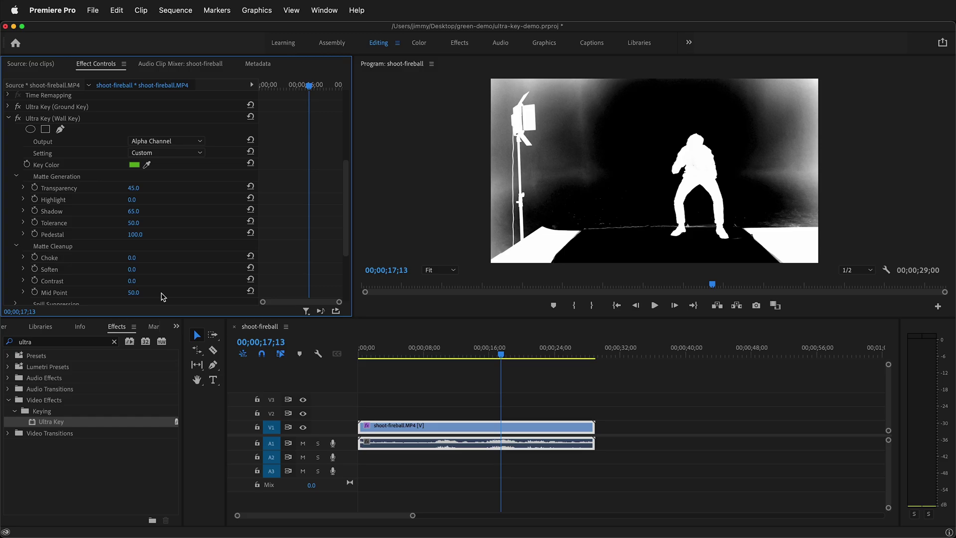
{"action": "left_click_drag", "start_coordinate": [131, 281], "coordinate": [184, 281]}
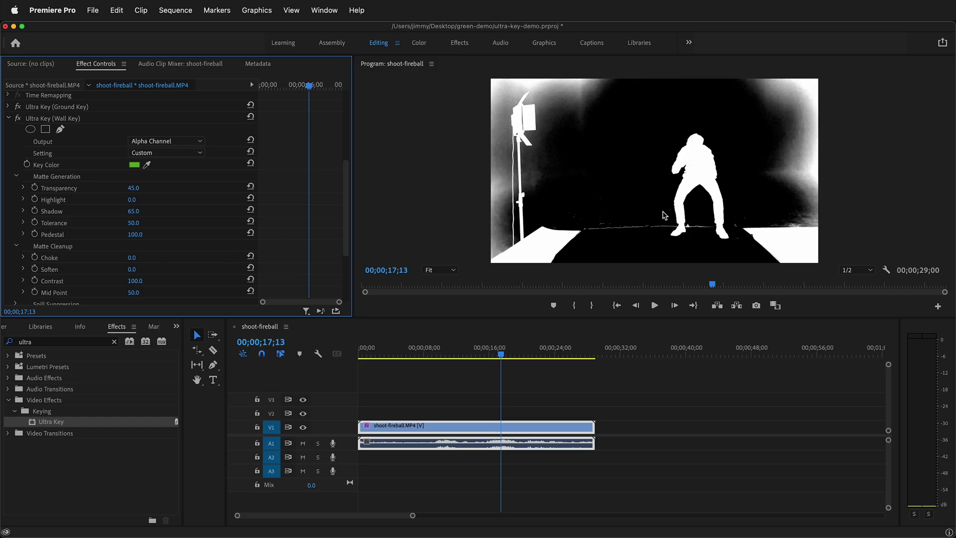
{"action": "mouse_move", "coordinate": [133, 292]}
{"action": "left_mouse_down"}
{"action": "mouse_move", "coordinate": [160, 292]}
{"action": "mouse_move", "coordinate": [132, 293]}
{"action": "left_mouse_up"}
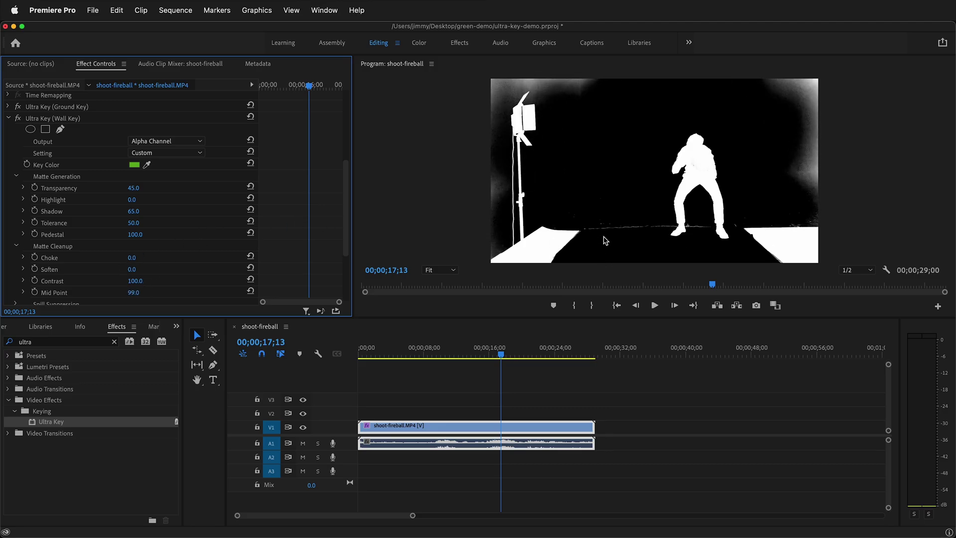
- Nudge the upper-left corner of the Ground Key mask slightly in the Program monitor
{"action": "left_click", "coordinate": [8, 106]}
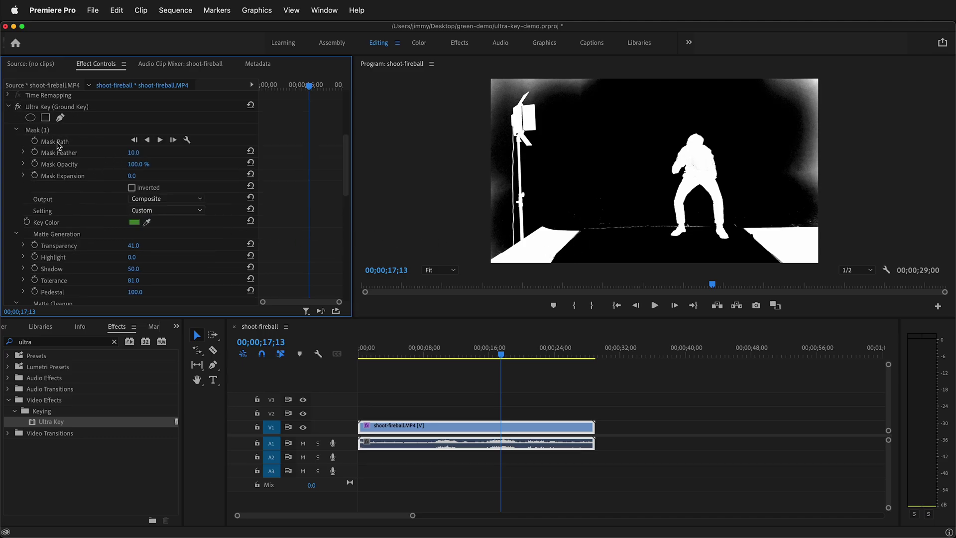
{"action": "left_click", "coordinate": [55, 142]}
{"action": "left_click", "coordinate": [577, 224]}
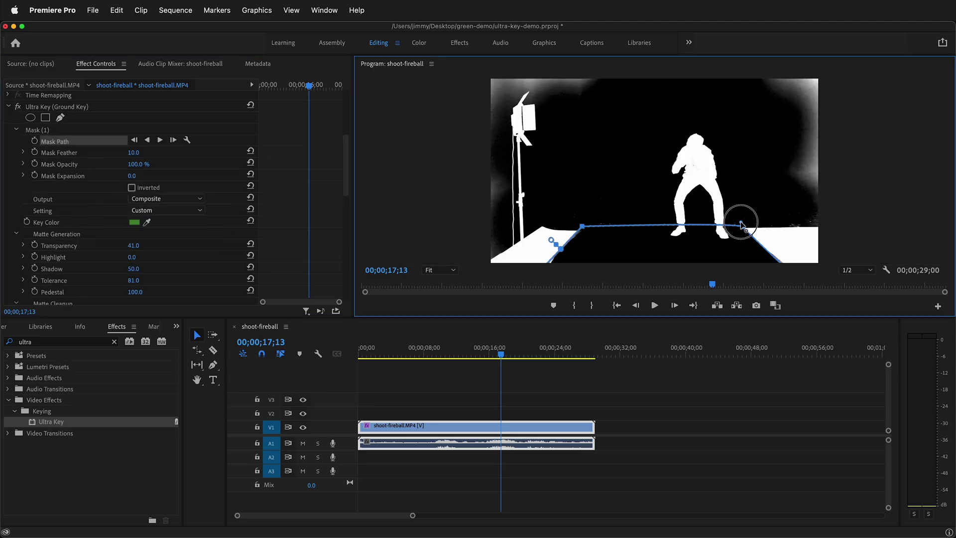
{"action": "left_click_drag", "start_coordinate": [582, 226], "coordinate": [587, 222]}
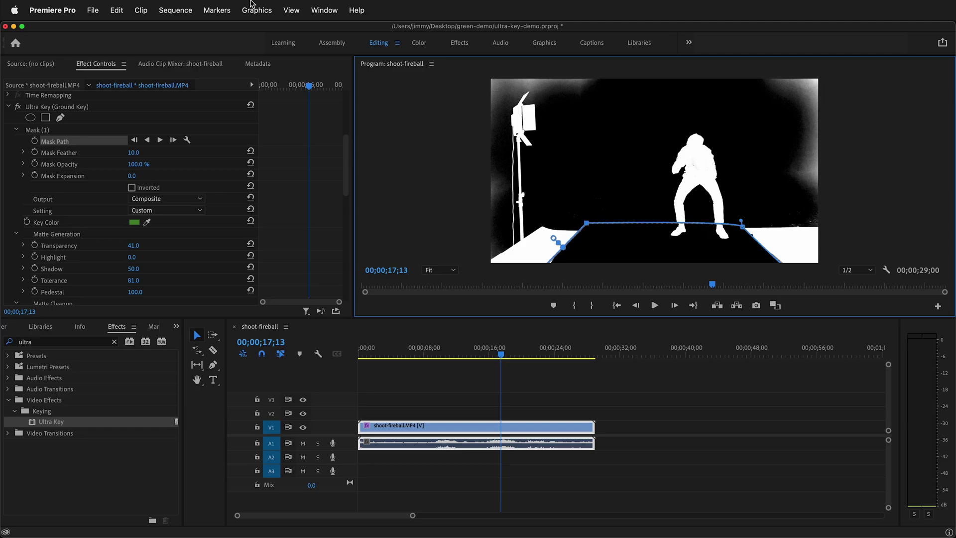
{"action": "left_click", "coordinate": [8, 106]}
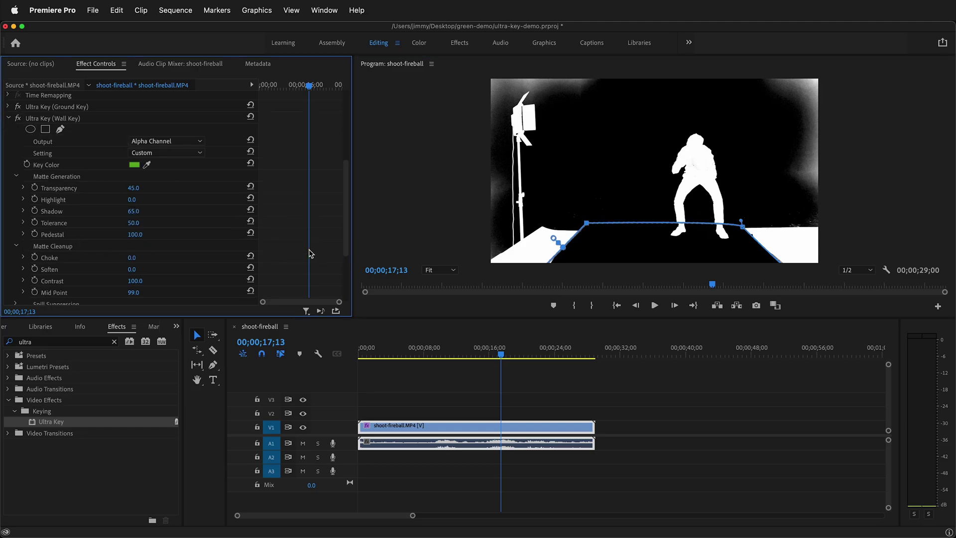
{"action": "left_click", "coordinate": [67, 225]}
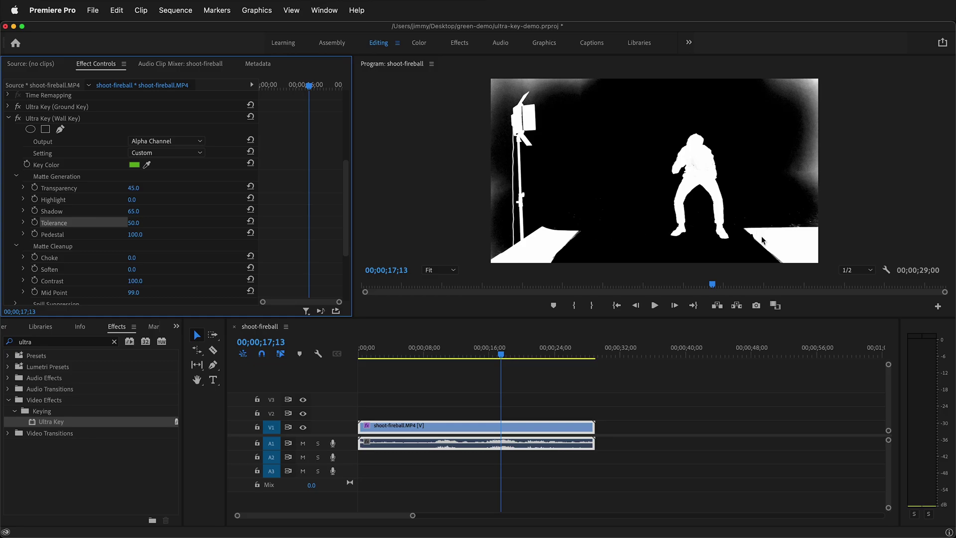
- Lower the Wall Key Transparency to 15, checking the matte at later and earlier frames
{"action": "left_click_drag", "start_coordinate": [501, 355], "coordinate": [465, 356]}
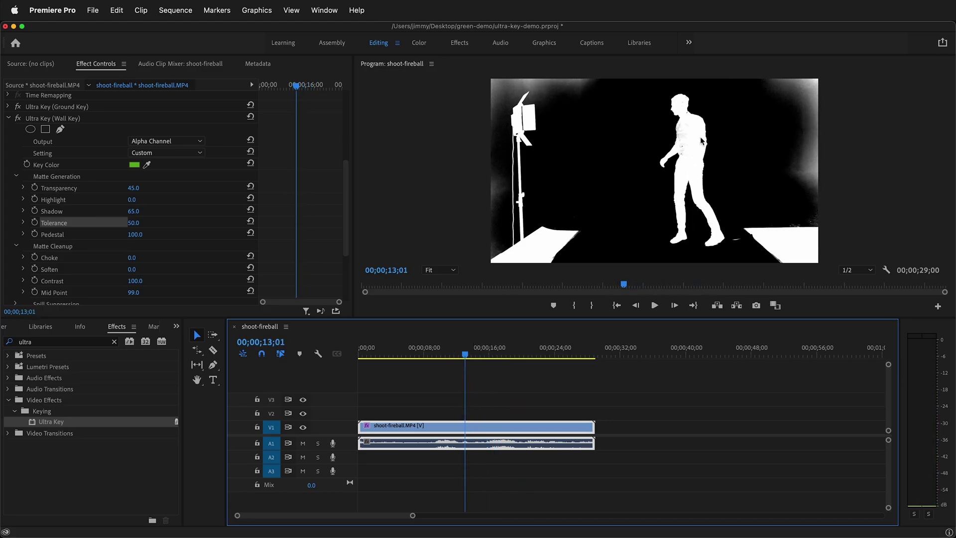
{"action": "scroll", "coordinate": [129, 260], "scroll_direction": "down", "scroll_amount": 1}
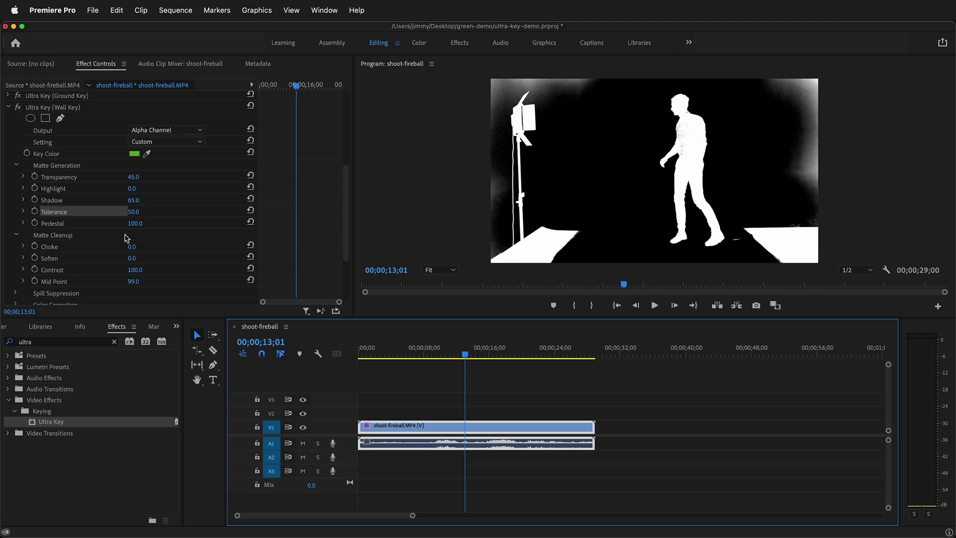
{"action": "left_click", "coordinate": [132, 177]}
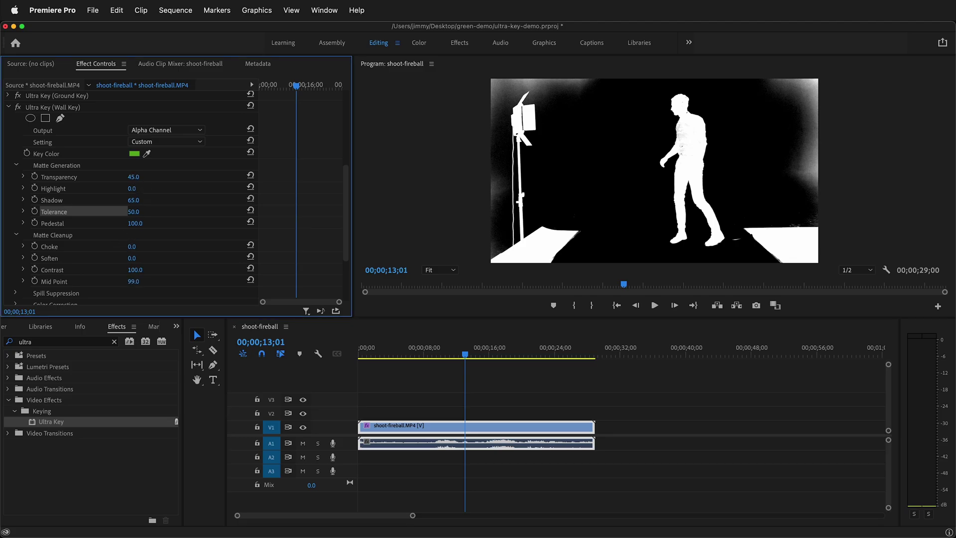
{"action": "left_click_drag", "start_coordinate": [132, 177], "coordinate": [117, 177]}
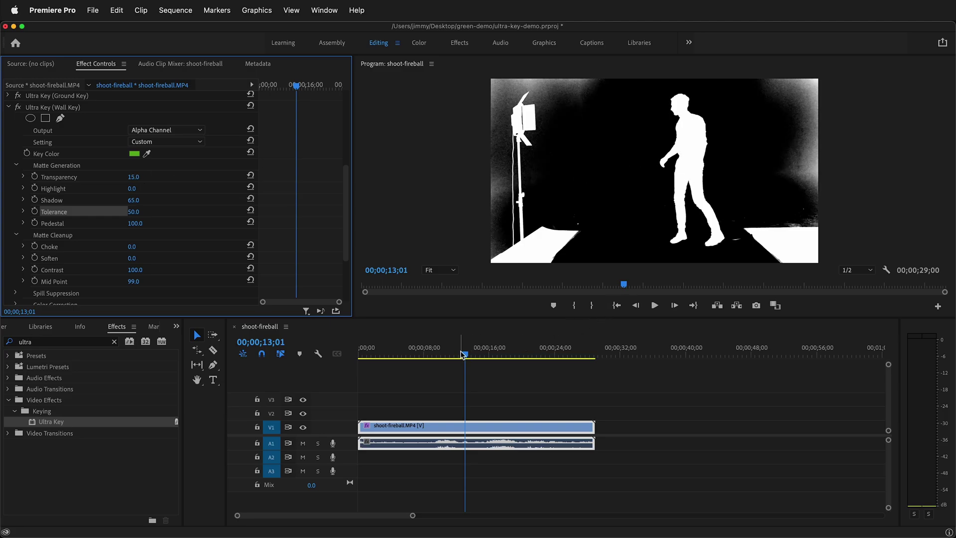
{"action": "left_click_drag", "start_coordinate": [463, 355], "coordinate": [443, 359]}
- Collapse the Wall Key settings and set the Program preview zoom to 25%
{"action": "scroll", "coordinate": [101, 194], "scroll_direction": "up", "scroll_amount": 5}
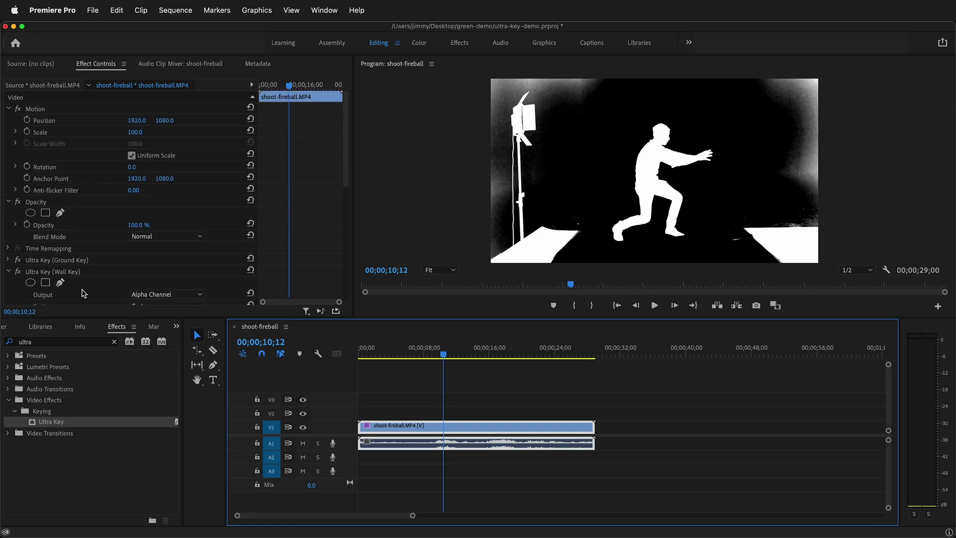
{"action": "left_click", "coordinate": [8, 272]}
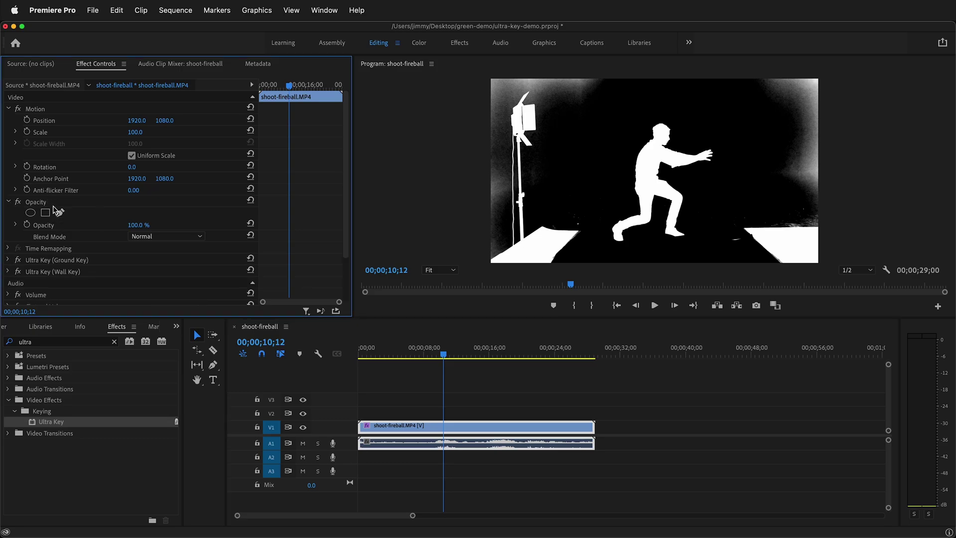
{"action": "left_click", "coordinate": [433, 270]}
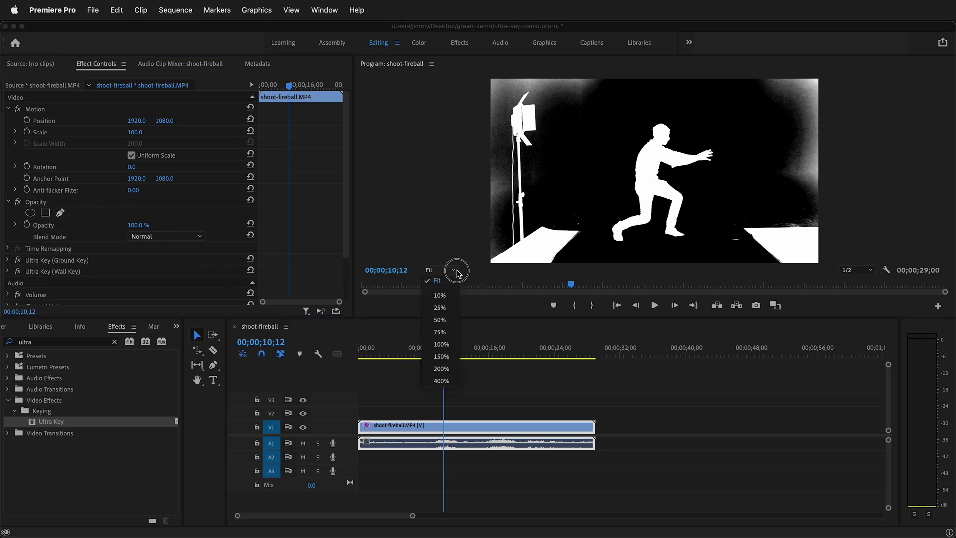
{"action": "left_click", "coordinate": [455, 305]}
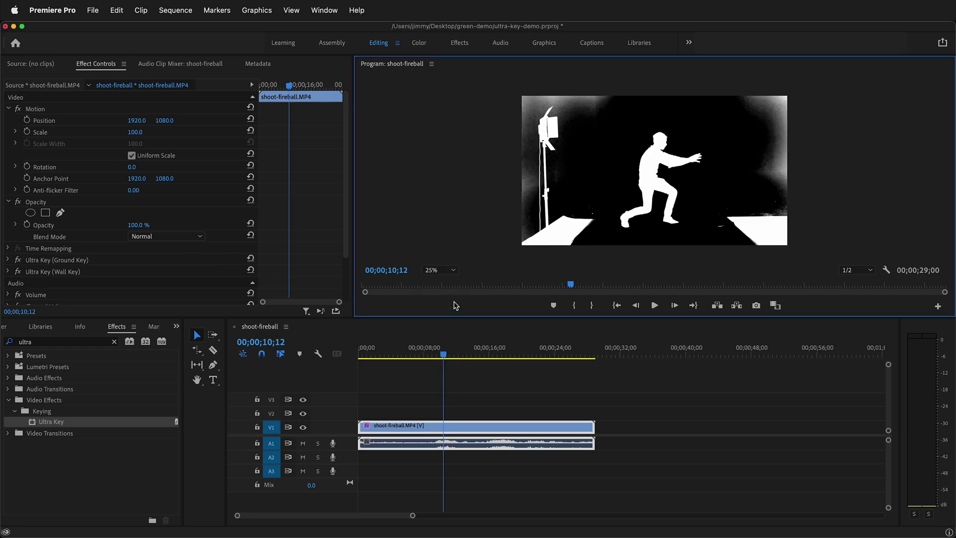
- Begin a freeform opacity mask, placing points up the performer's left side and across the top
{"action": "left_click", "coordinate": [59, 212]}
{"action": "left_click", "coordinate": [571, 248]}
{"action": "left_click", "coordinate": [595, 219]}
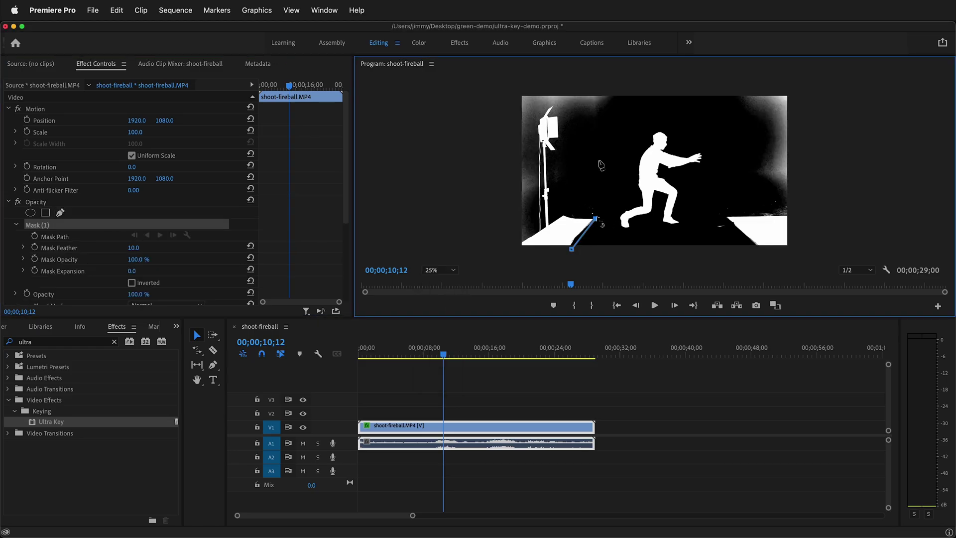
{"action": "left_click", "coordinate": [598, 161]}
{"action": "left_click", "coordinate": [598, 126]}
{"action": "left_click", "coordinate": [619, 100]}
{"action": "left_click", "coordinate": [719, 101]}
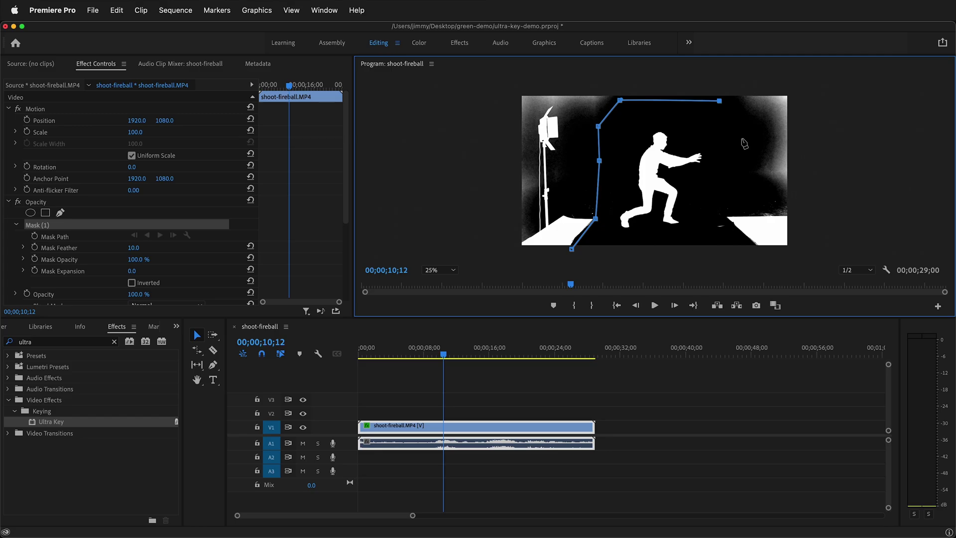
- Finish the mask down the right side, close it on the first point, then review the key
{"action": "left_click", "coordinate": [739, 142]}
{"action": "left_click", "coordinate": [731, 203]}
{"action": "left_click", "coordinate": [712, 227]}
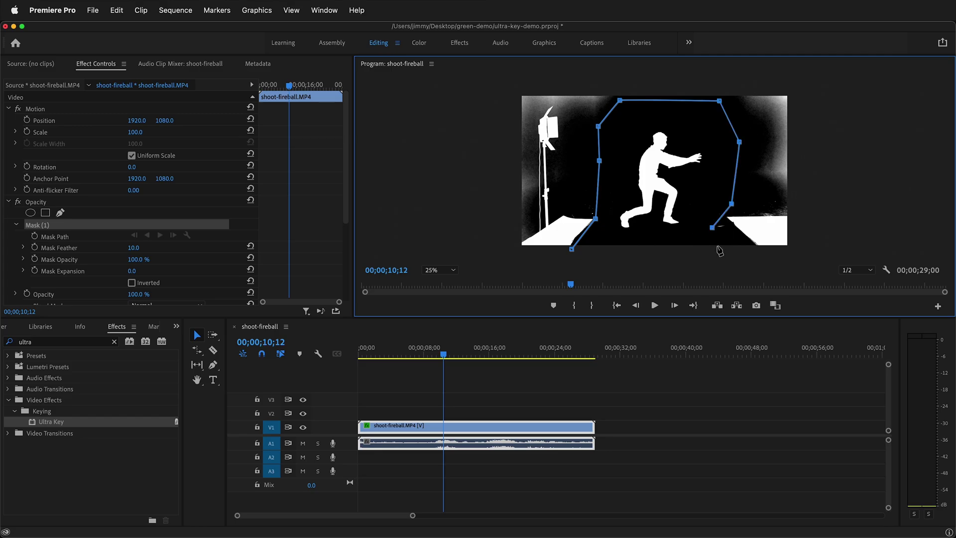
{"action": "left_click", "coordinate": [717, 247]}
{"action": "left_click", "coordinate": [571, 249]}
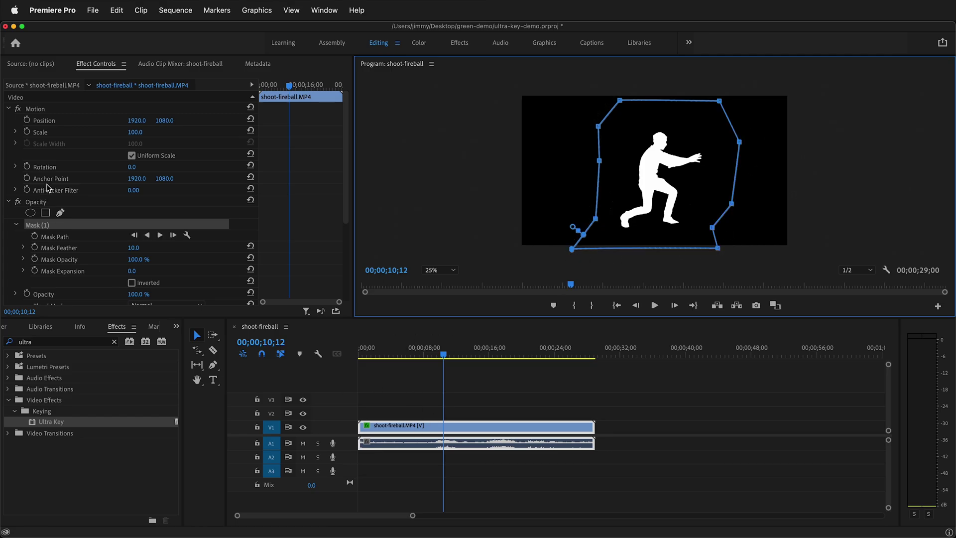
{"action": "left_click", "coordinate": [38, 202]}
{"action": "left_click", "coordinate": [406, 355]}
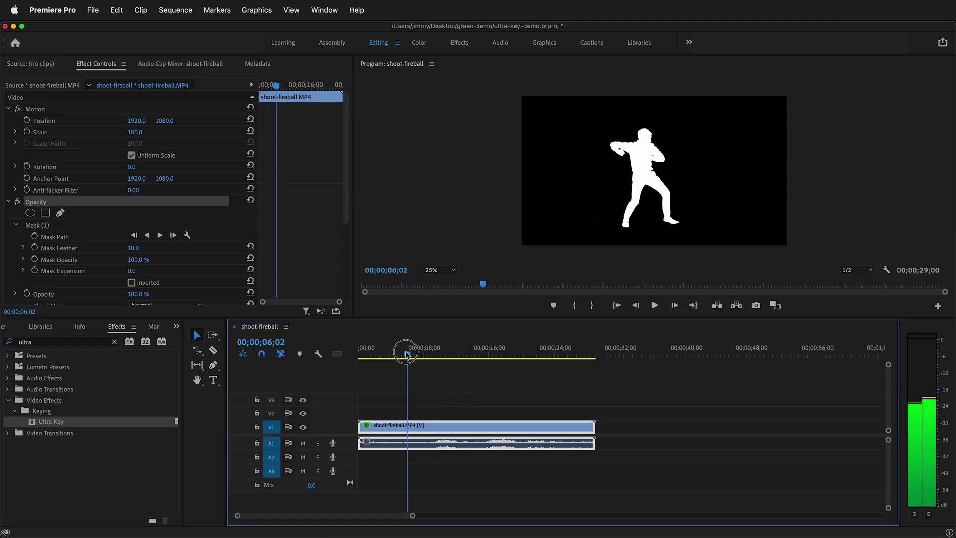
{"action": "mouse_move", "coordinate": [407, 354]}
{"action": "left_mouse_down"}
{"action": "mouse_move", "coordinate": [391, 354]}
{"action": "mouse_move", "coordinate": [544, 354]}
{"action": "mouse_move", "coordinate": [393, 349]}
{"action": "mouse_move", "coordinate": [516, 349]}
{"action": "mouse_move", "coordinate": [413, 348]}
{"action": "left_mouse_up"}
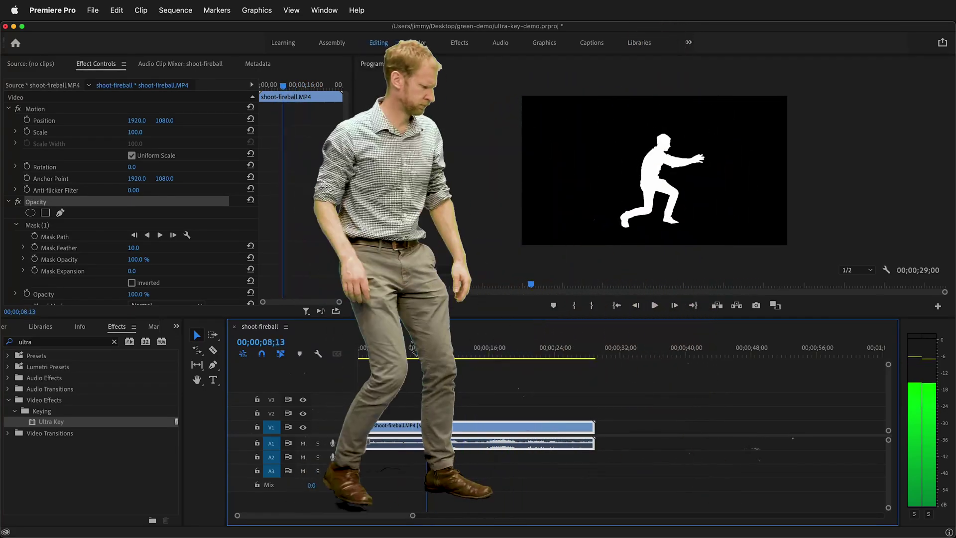